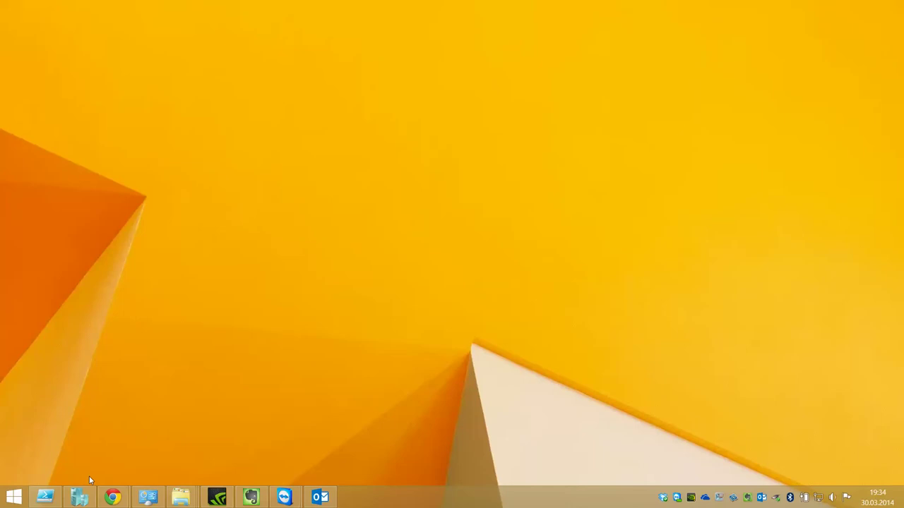
# - Launch Hyper-V Manager from the taskbar to list the host's VMs, such as vm_appserver_2013-10-02
pyautogui.click(79, 497)
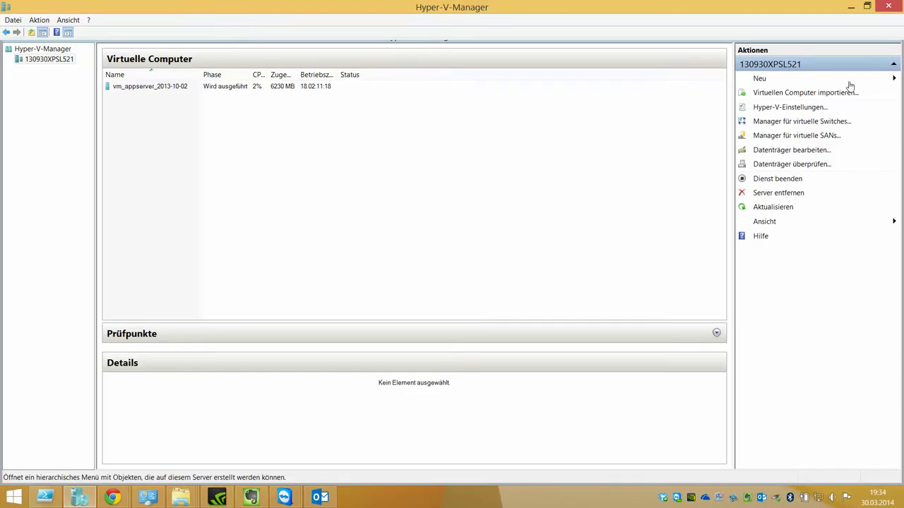
# - Create a private virtual switch named PRIVAT and apply it
pyautogui.click(805, 123)
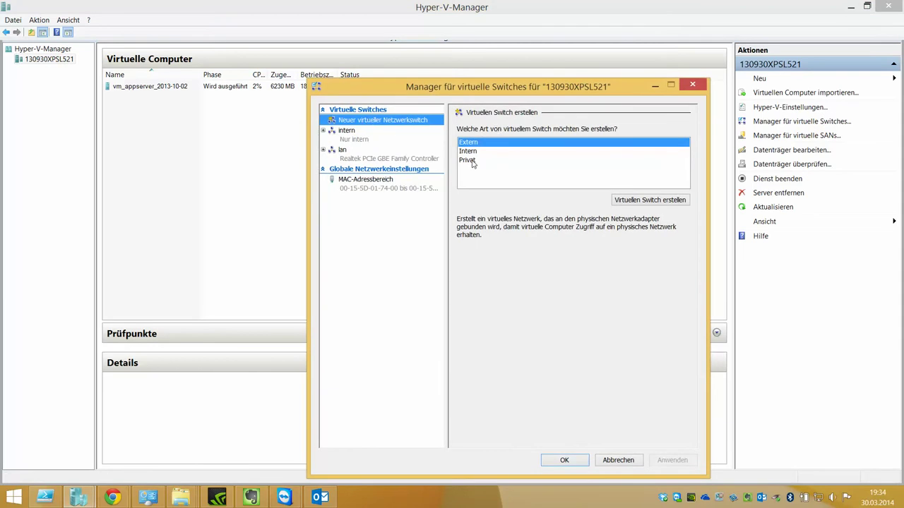
pyautogui.click(470, 161)
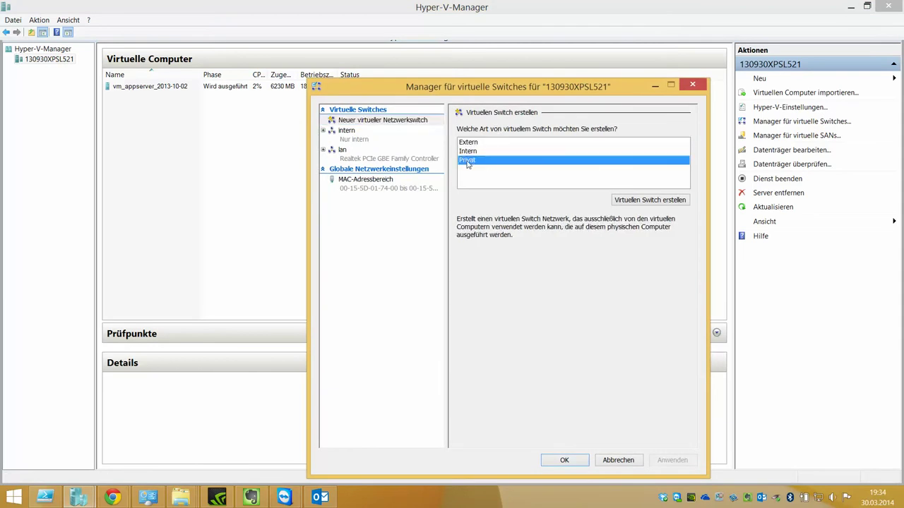
pyautogui.click(657, 201)
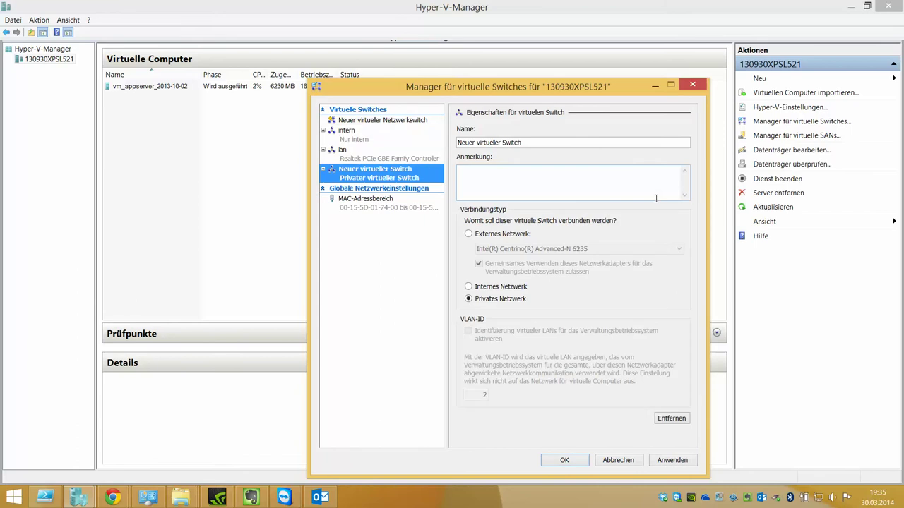
pyautogui.write('PRIVAT')
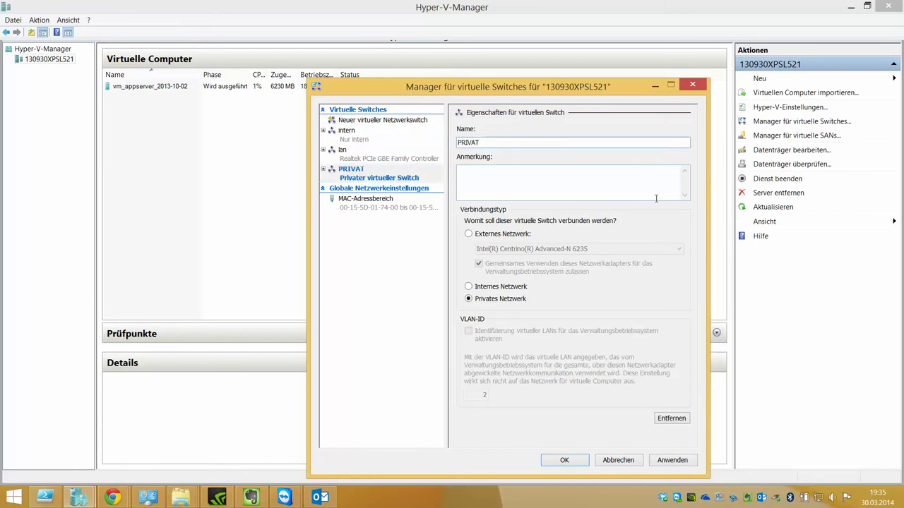
pyautogui.click(655, 198)
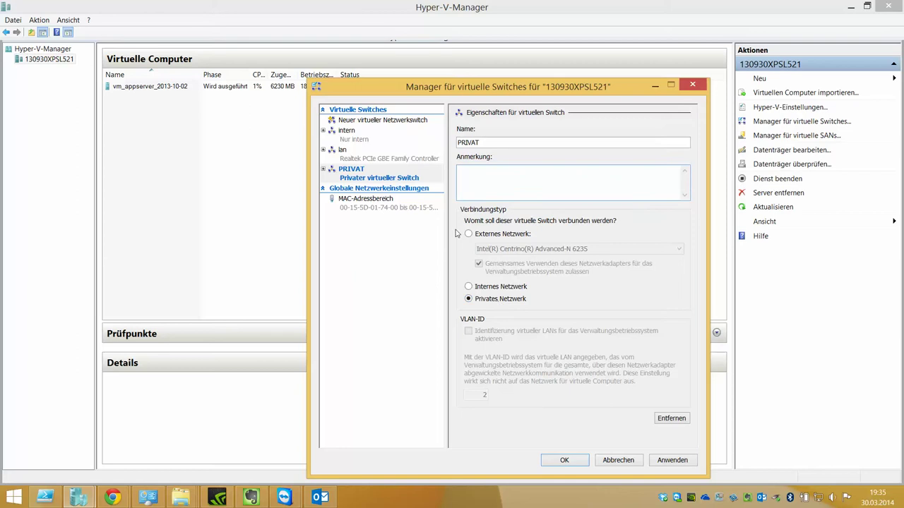
pyautogui.click(672, 462)
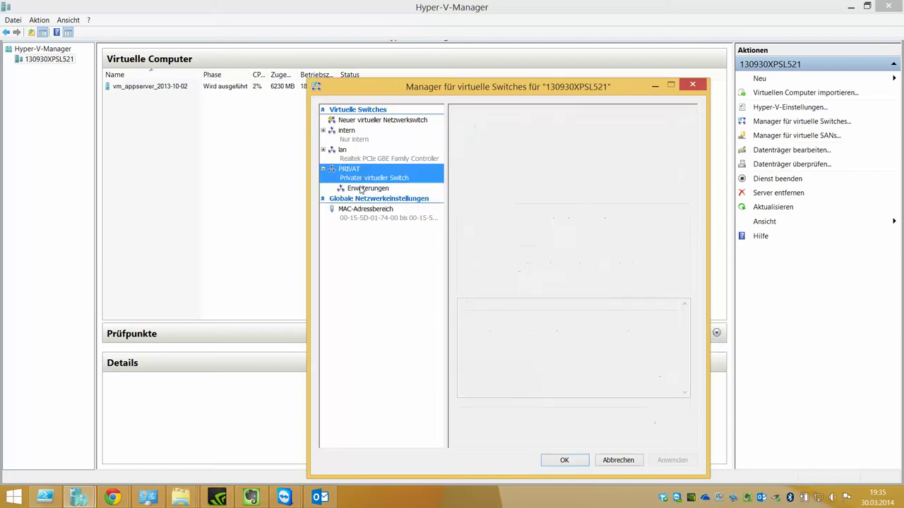
# - Enable the Microsoft Windows Filtering Platform extension on PRIVAT, apply, and close the switch manager
pyautogui.click(361, 189)
pyautogui.click(464, 163)
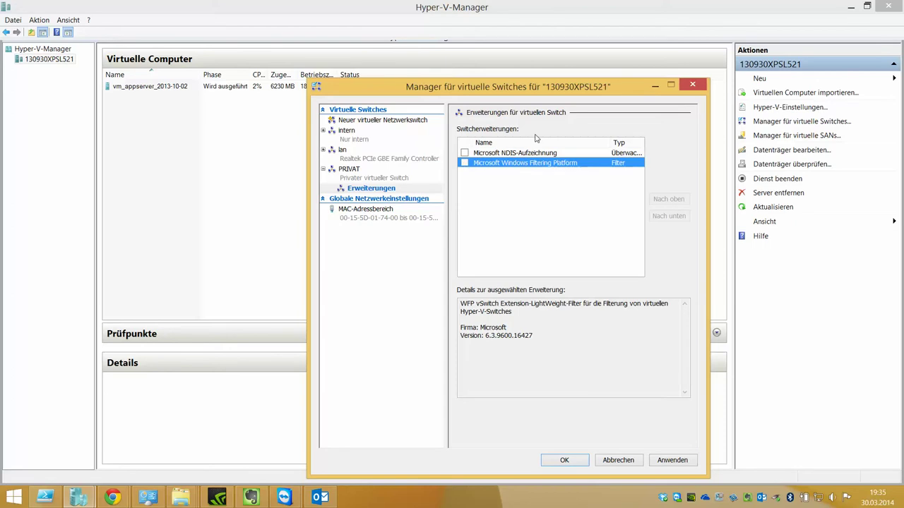
pyautogui.click(672, 460)
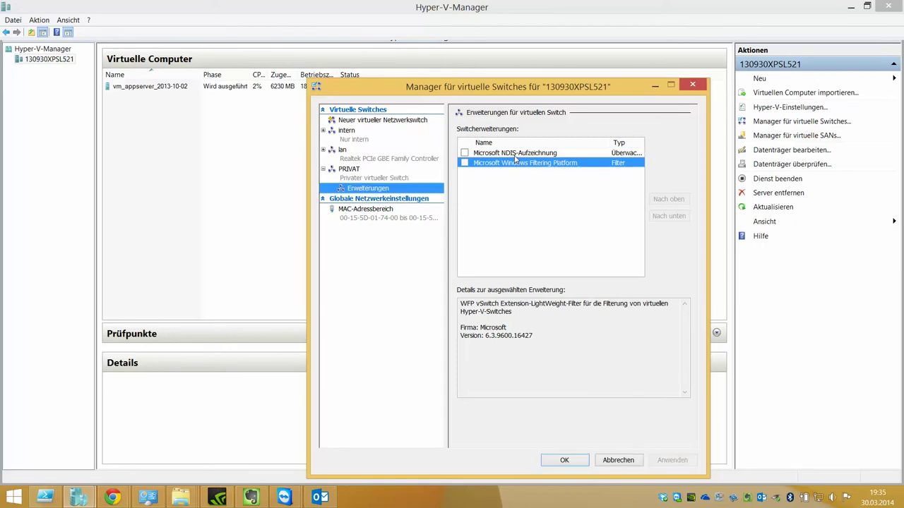
pyautogui.click(400, 179)
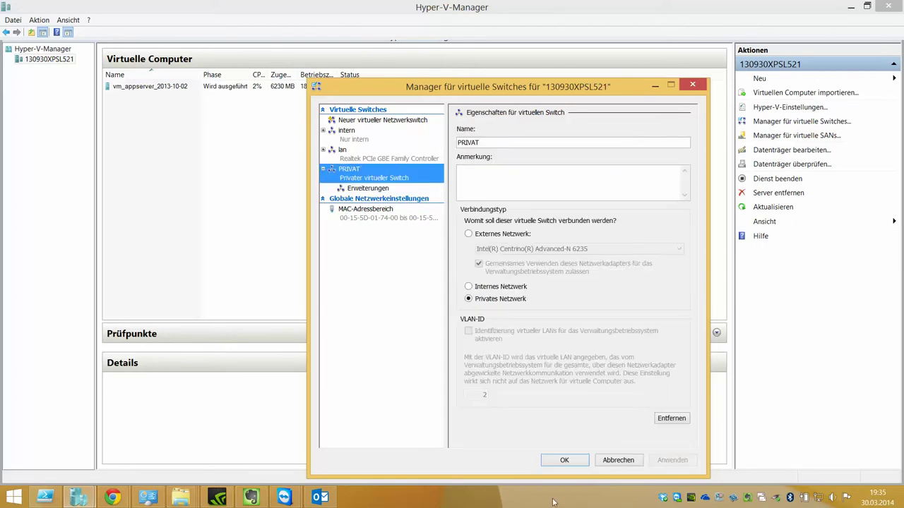
pyautogui.click(557, 460)
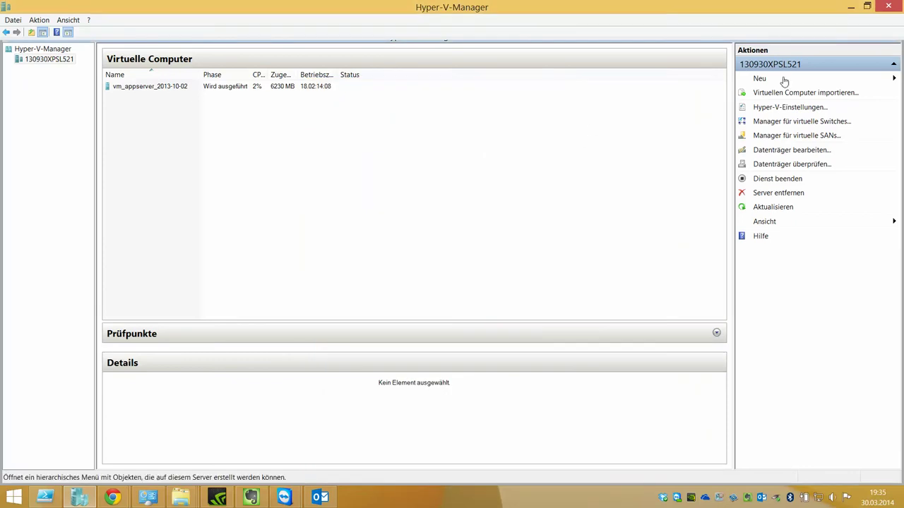
# - Start a new virtual machine named VM_SADMW14_SERVER1, stored in a custom location
pyautogui.click(783, 79)
pyautogui.click(833, 77)
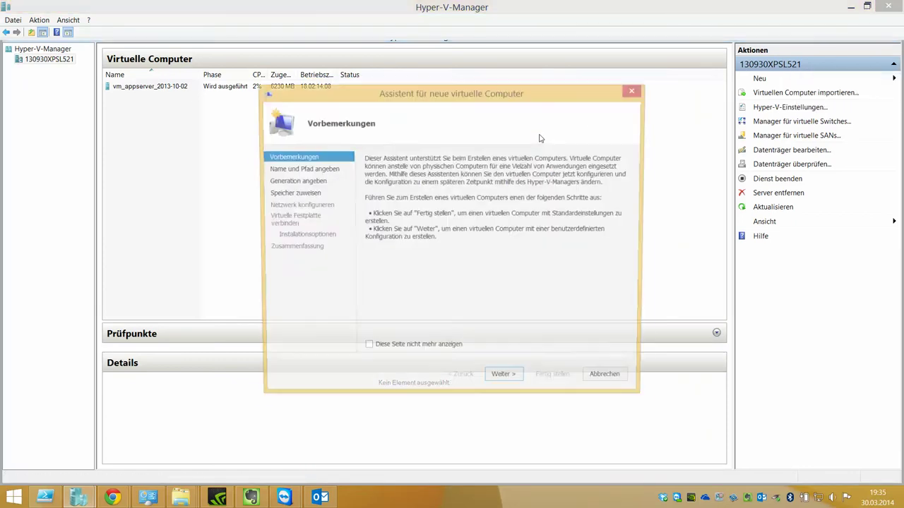
pyautogui.press('Return')
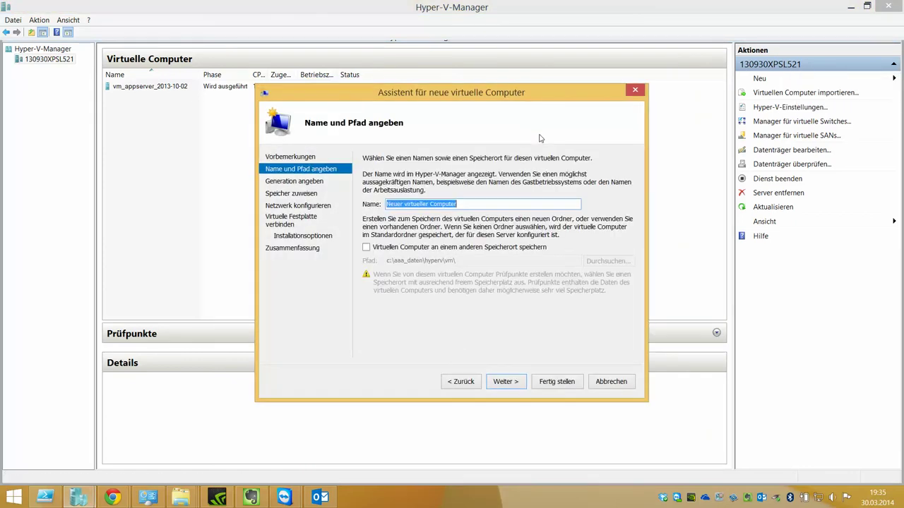
pyautogui.write('VM_')
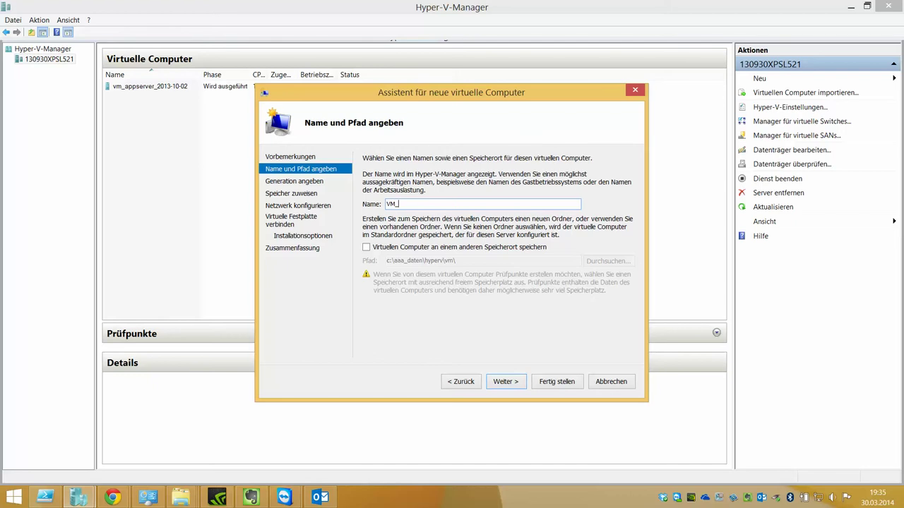
pyautogui.write('SADMW14_SERVER1')
pyautogui.click(387, 249)
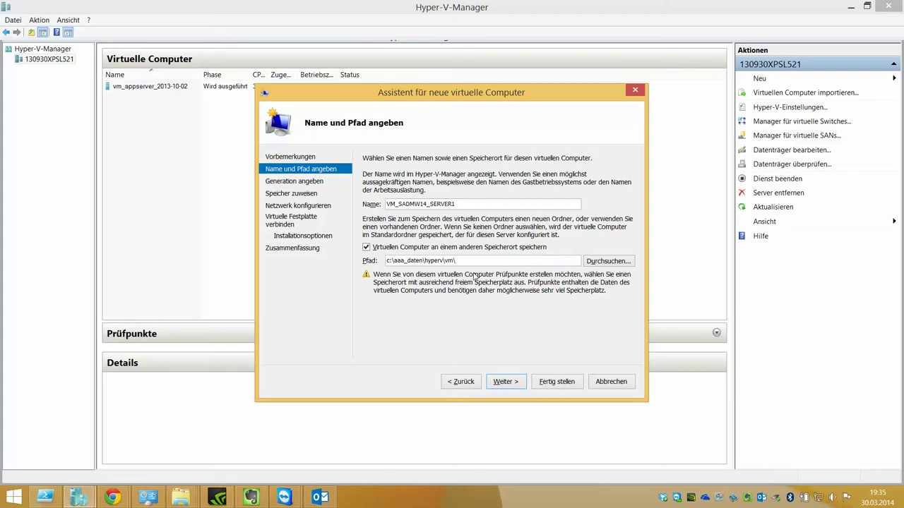
pyautogui.doubleClick(493, 207)
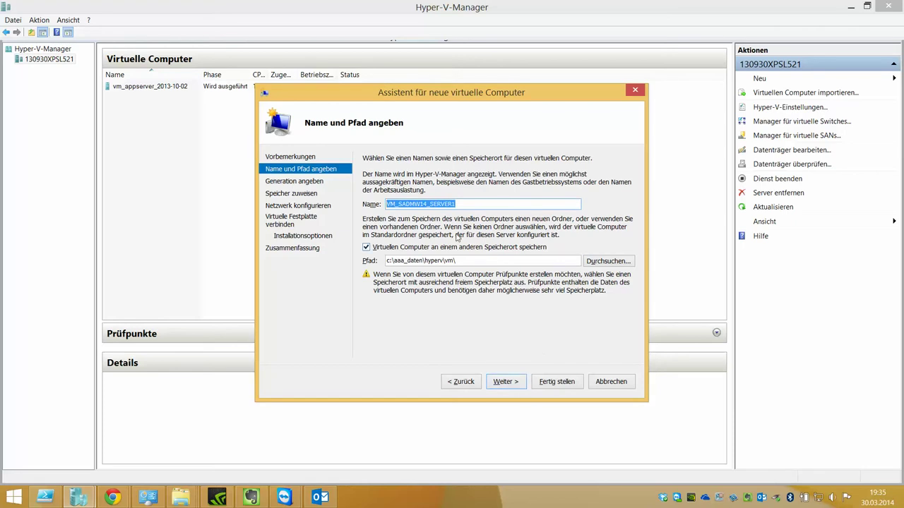
# - Make the VM Generation 2 with 1024 MB dynamic memory, connected to the PRIVAT switch
pyautogui.click(502, 381)
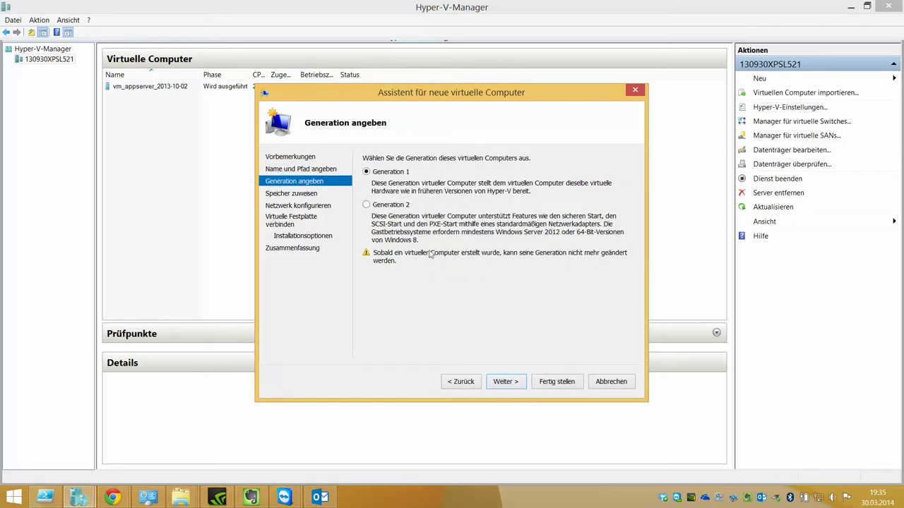
pyautogui.click(402, 208)
pyautogui.click(506, 384)
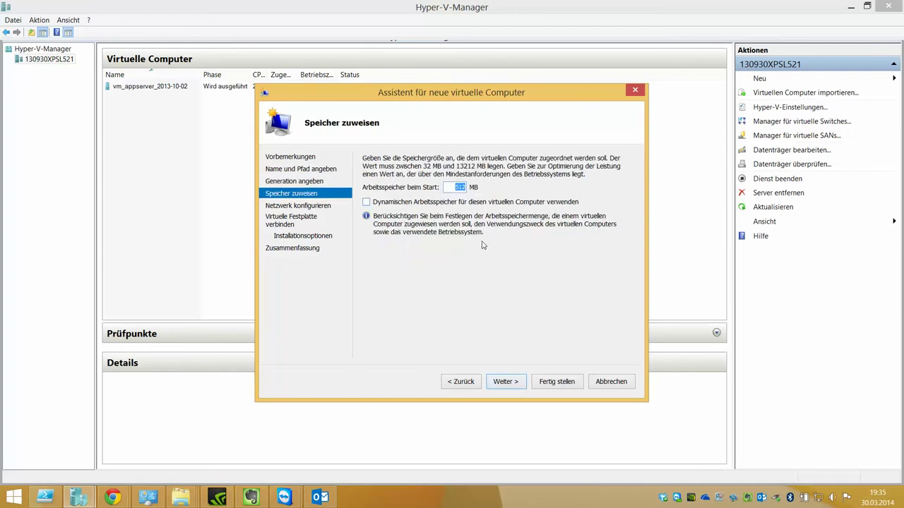
pyautogui.write('1024')
pyautogui.click(470, 205)
pyautogui.click(511, 383)
pyautogui.click(437, 183)
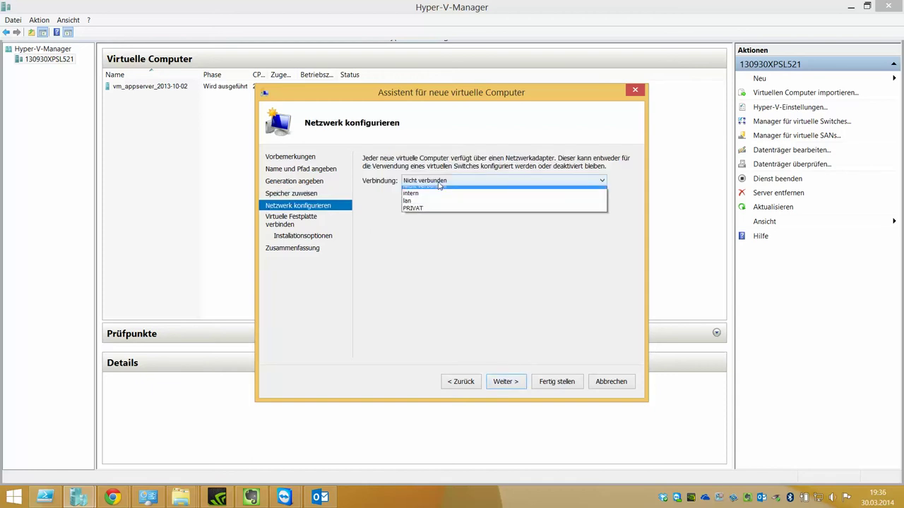
pyautogui.click(436, 213)
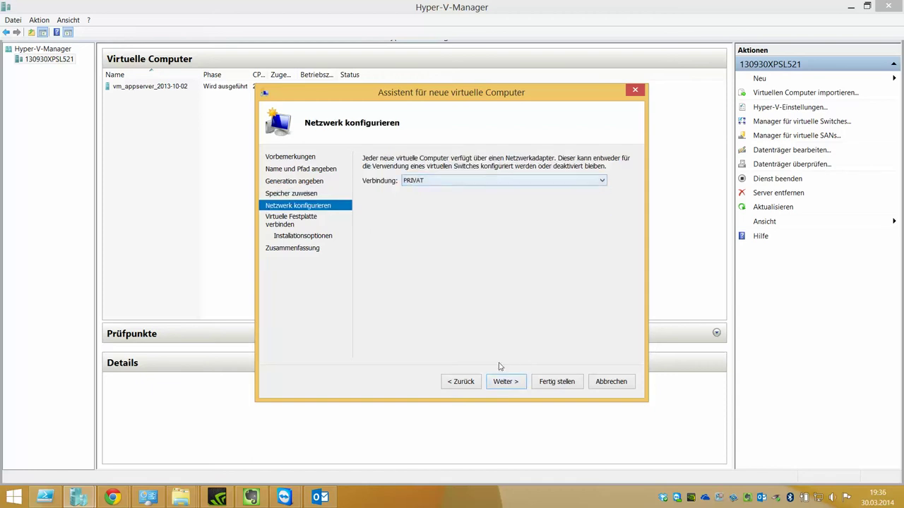
pyautogui.click(503, 384)
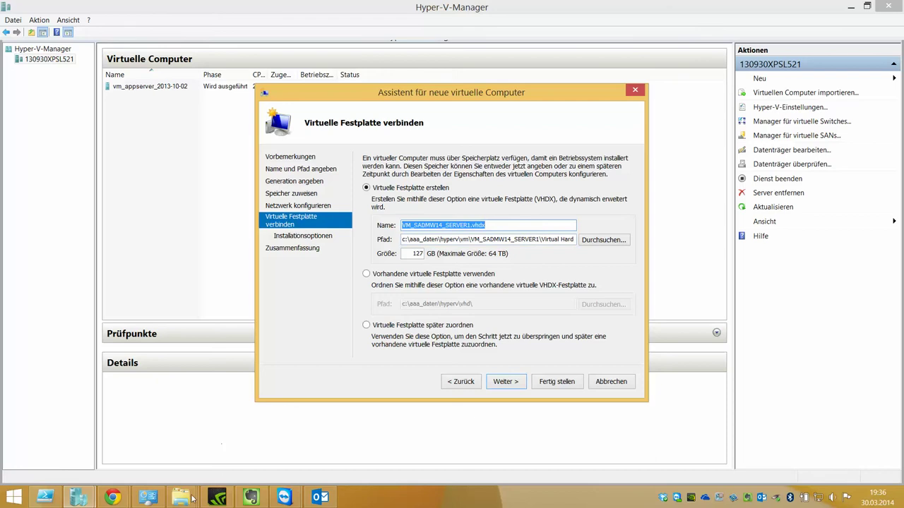
# - Copy HD_VM_SADMW14_SERVER1.VHDX from the hyperv\vhd folder in Explorer
pyautogui.moveTo(182, 497)
pyautogui.click(447, 447)
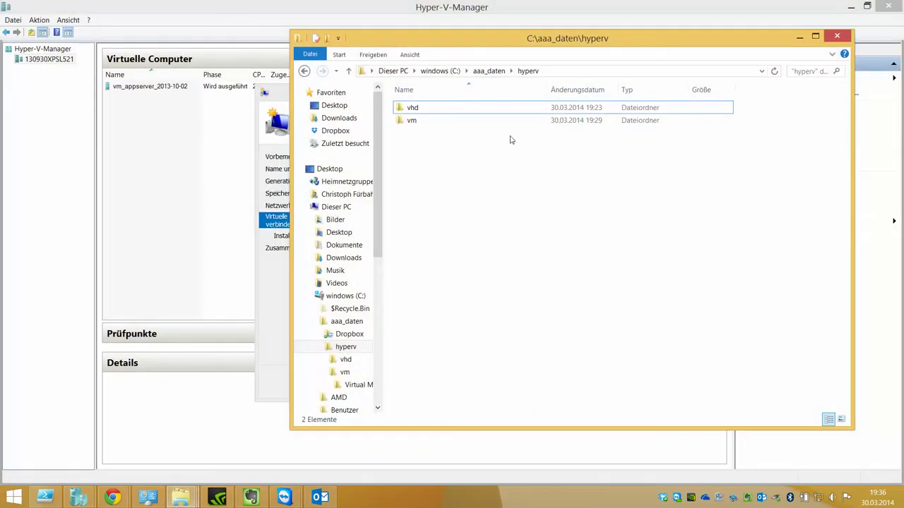
pyautogui.doubleClick(513, 110)
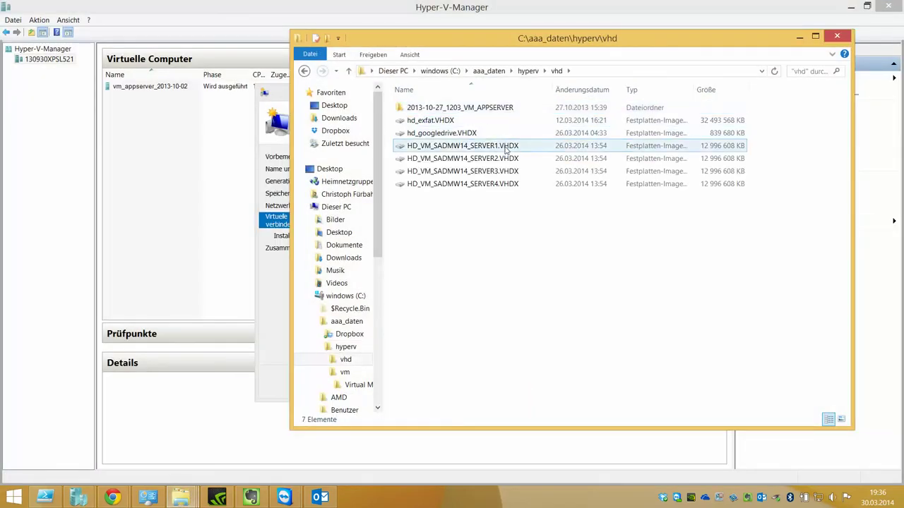
pyautogui.click(506, 147)
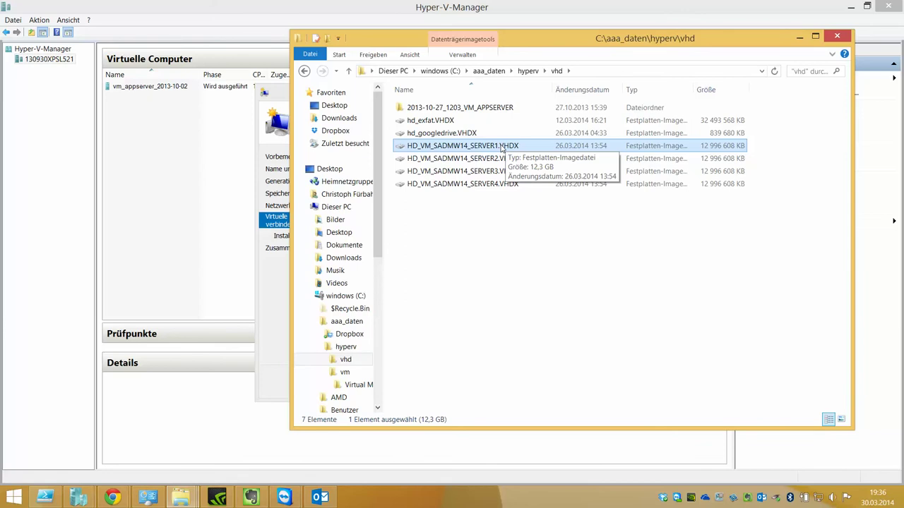
pyautogui.rightClick(506, 146)
pyautogui.click(526, 228)
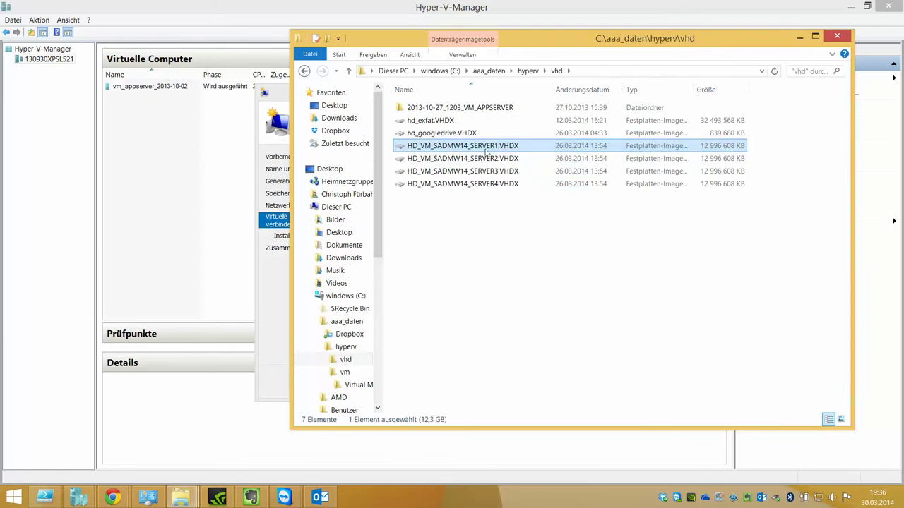
# - Browse hyperv\vm\Virtual Machines, return to hyperv, and minimize Explorer
pyautogui.rightClick(506, 150)
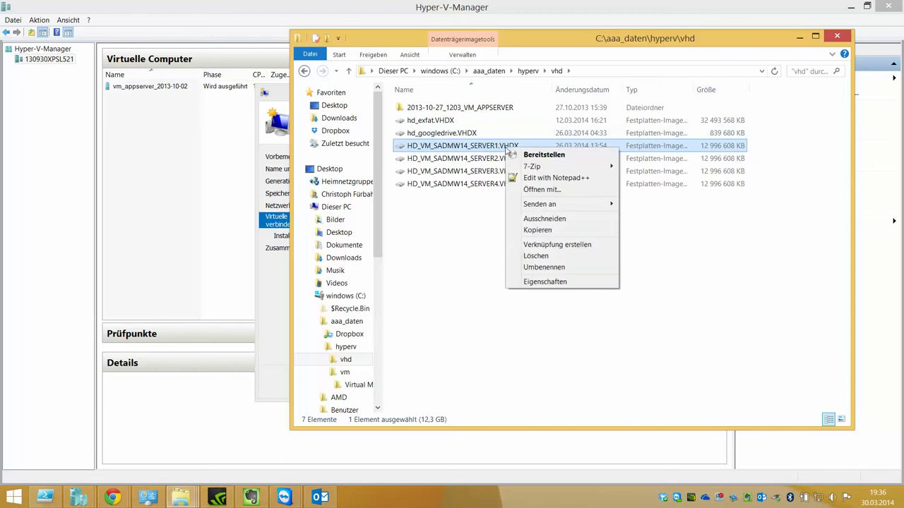
pyautogui.click(543, 223)
pyautogui.click(528, 70)
pyautogui.click(511, 71)
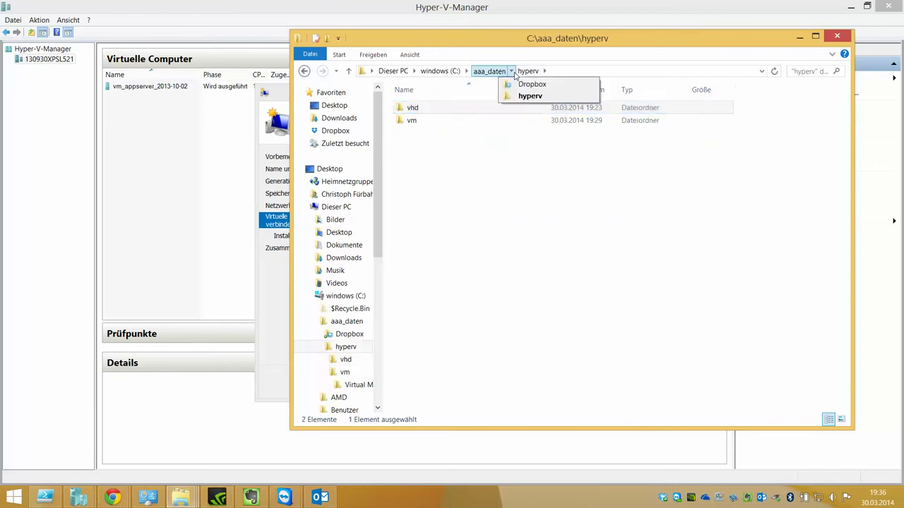
pyautogui.doubleClick(474, 120)
pyautogui.doubleClick(476, 110)
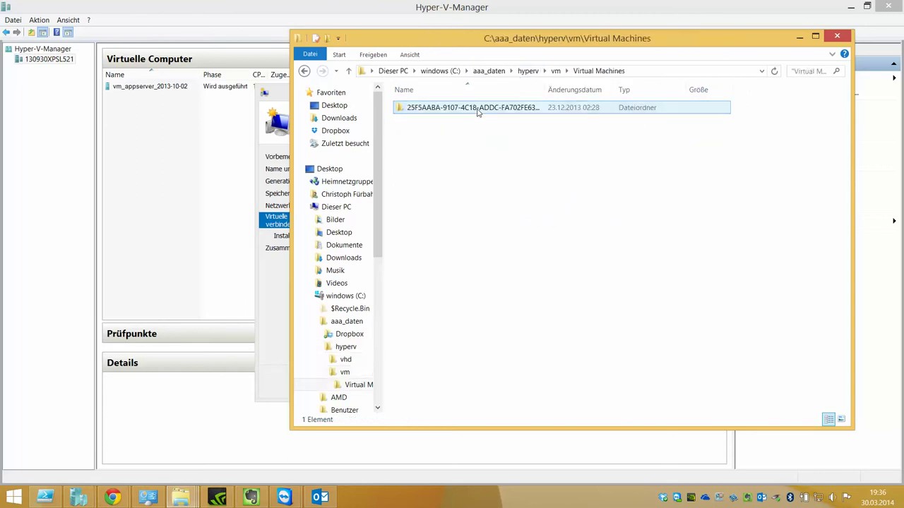
pyautogui.click(530, 71)
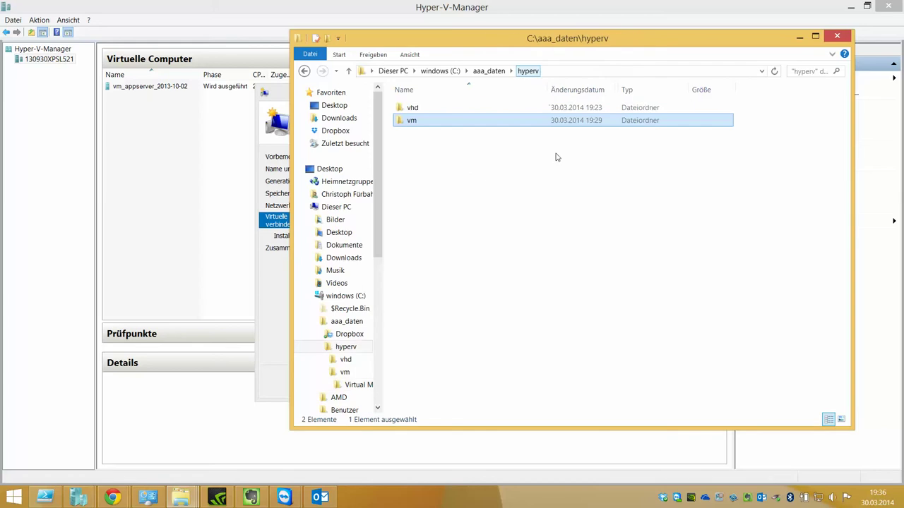
pyautogui.click(799, 37)
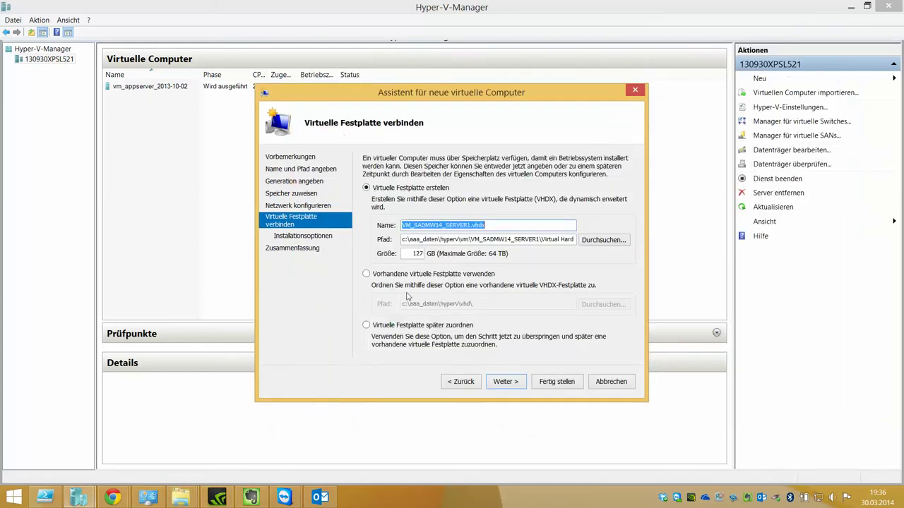
# - Finish creating VM_SADMW14_SERVER1 with its virtual hard disk to be attached later
pyautogui.click(449, 325)
pyautogui.click(505, 382)
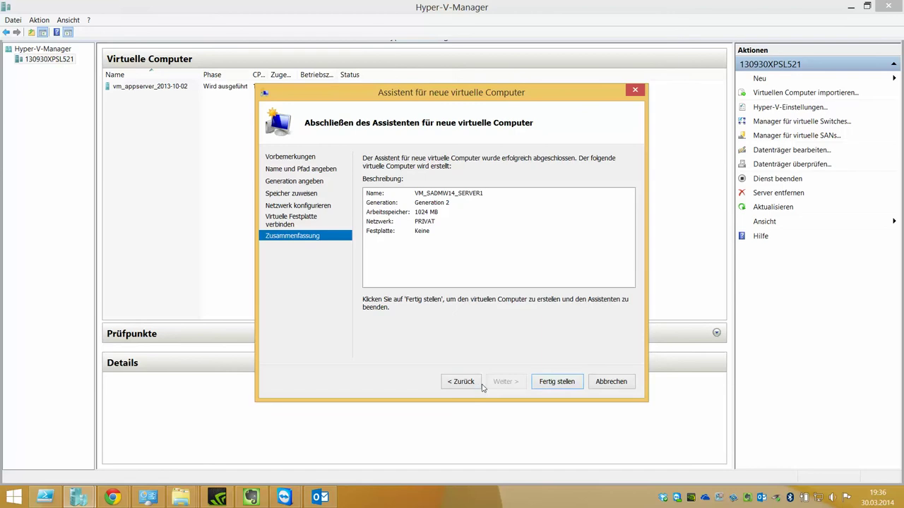
pyautogui.click(478, 381)
pyautogui.click(504, 382)
pyautogui.click(560, 383)
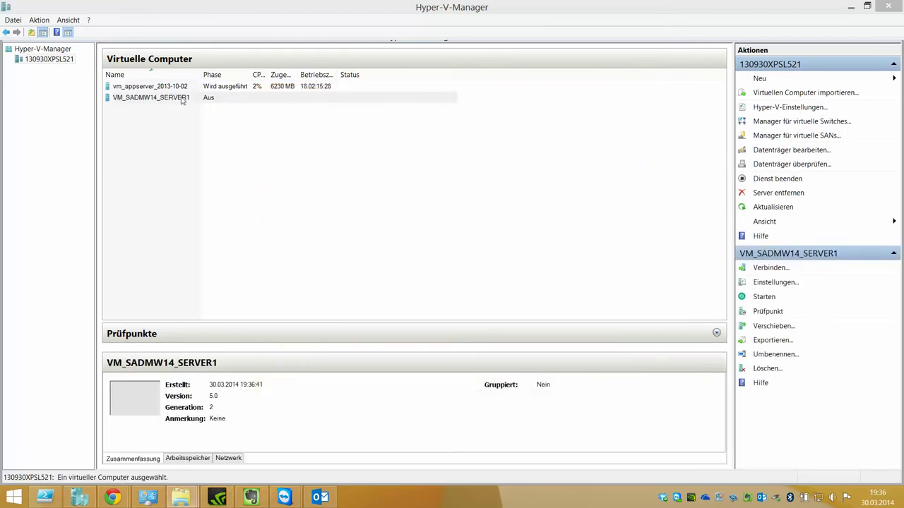
pyautogui.rightClick(181, 98)
# - In the VM's settings, set startup RAM to 512 MB and maximum RAM to 2048 MB
pyautogui.click(204, 117)
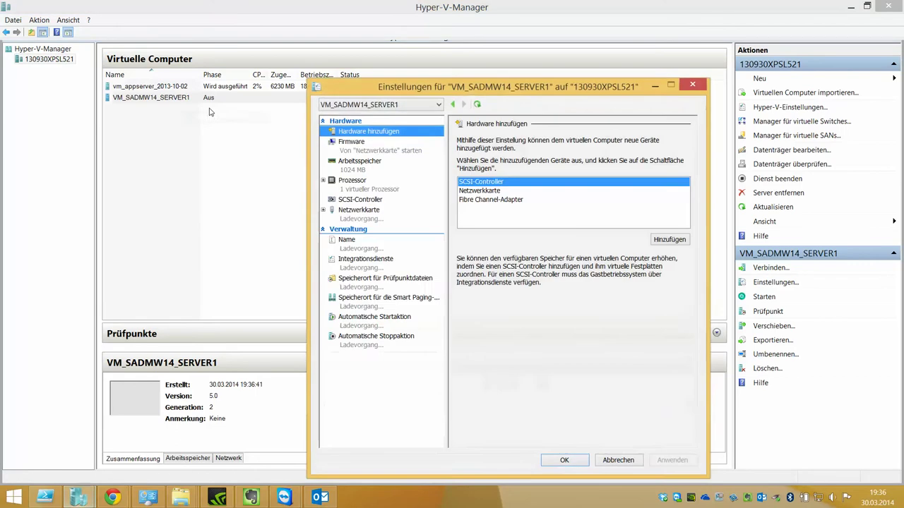
pyautogui.click(404, 148)
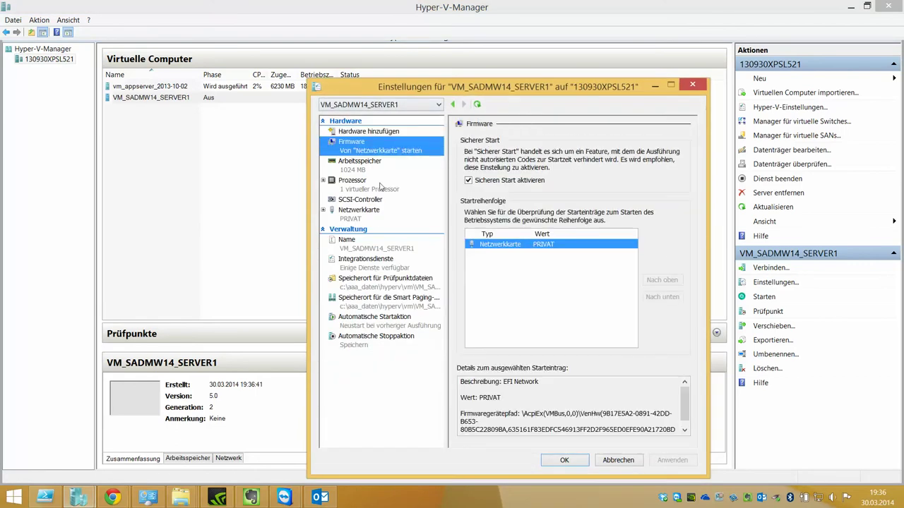
pyautogui.click(374, 170)
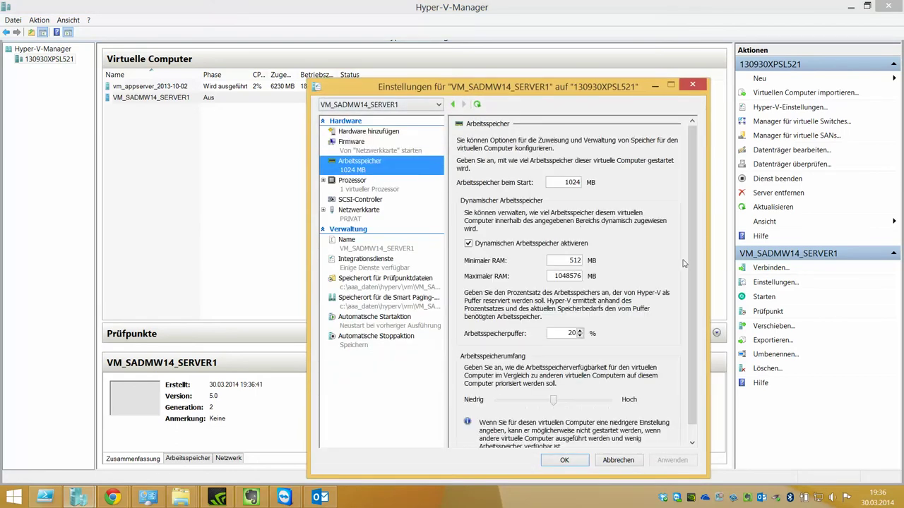
pyautogui.scroll(-1, 692, 260)
pyautogui.scroll(1, 691, 261)
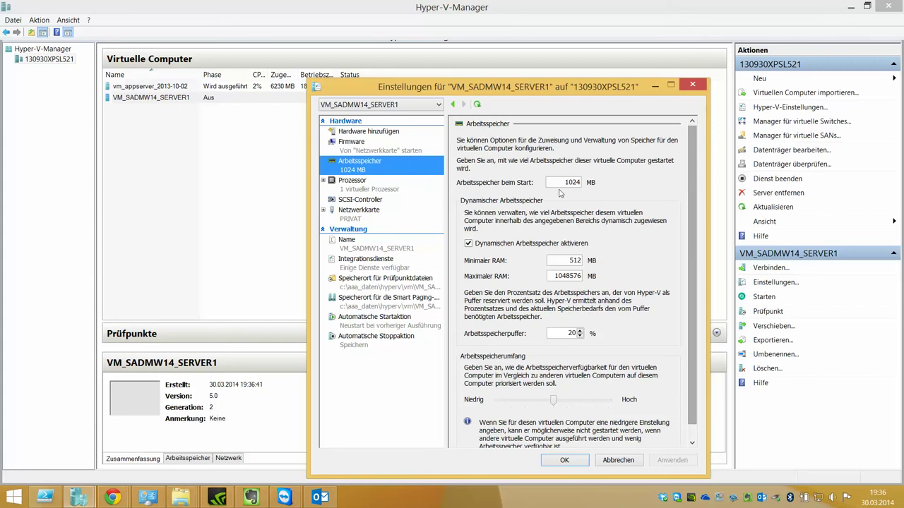
pyautogui.click(567, 260)
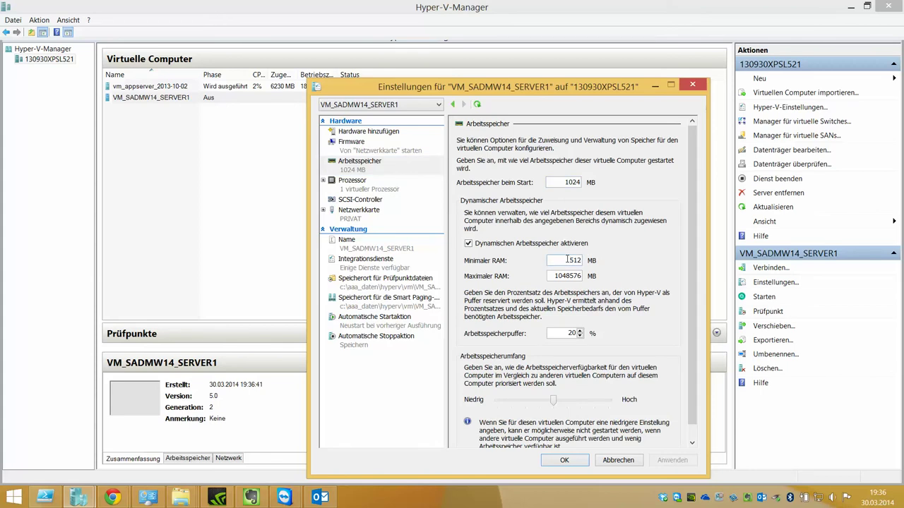
pyautogui.doubleClick(564, 183)
pyautogui.write('512')
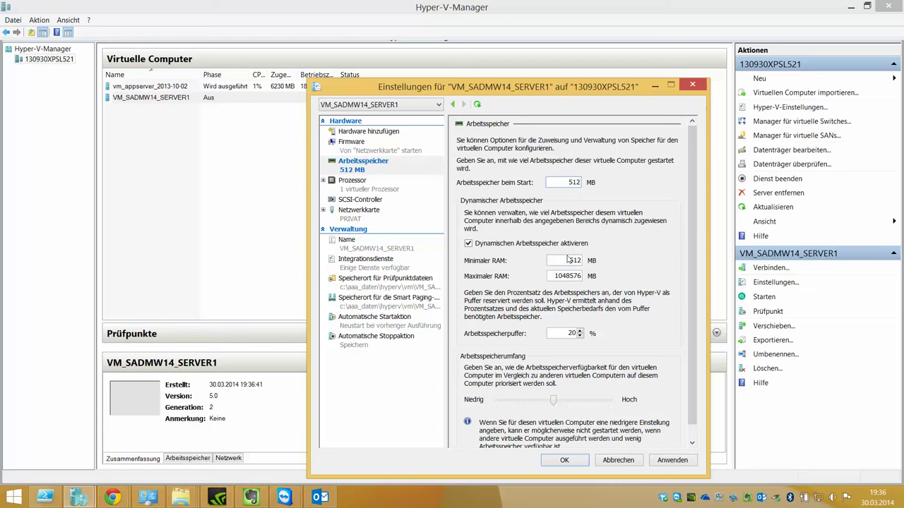
pyautogui.press('Tab')
pyautogui.write('1')
pyautogui.write('2048')
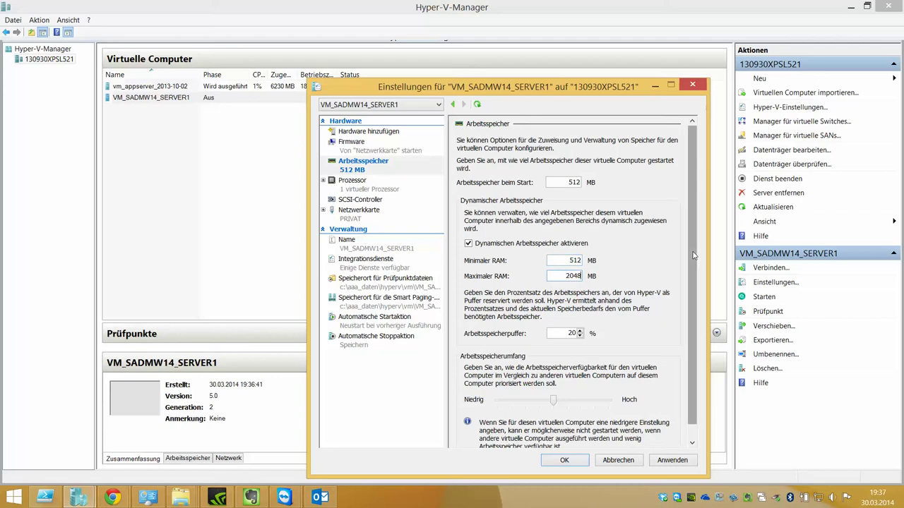
# - Return to the memory page and step through its RAM fields to check the values
pyautogui.scroll(-2, 693, 256)
pyautogui.click(393, 189)
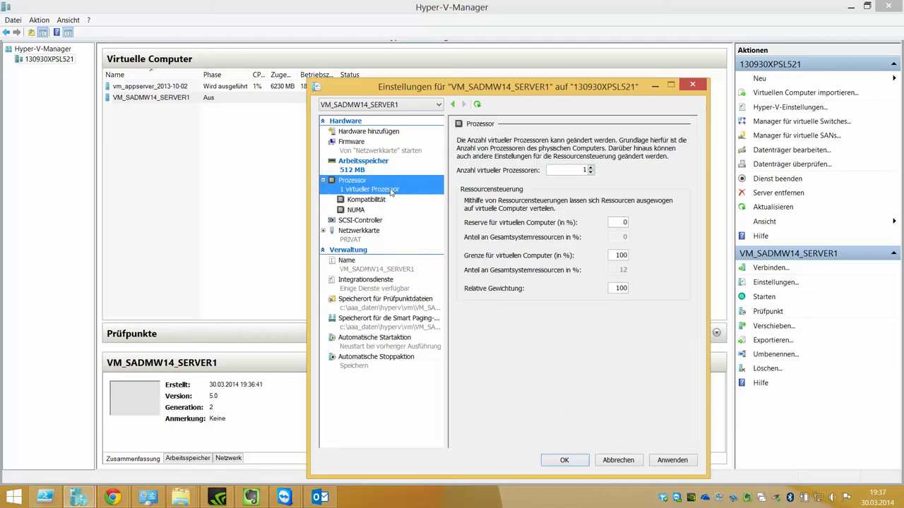
pyautogui.click(388, 170)
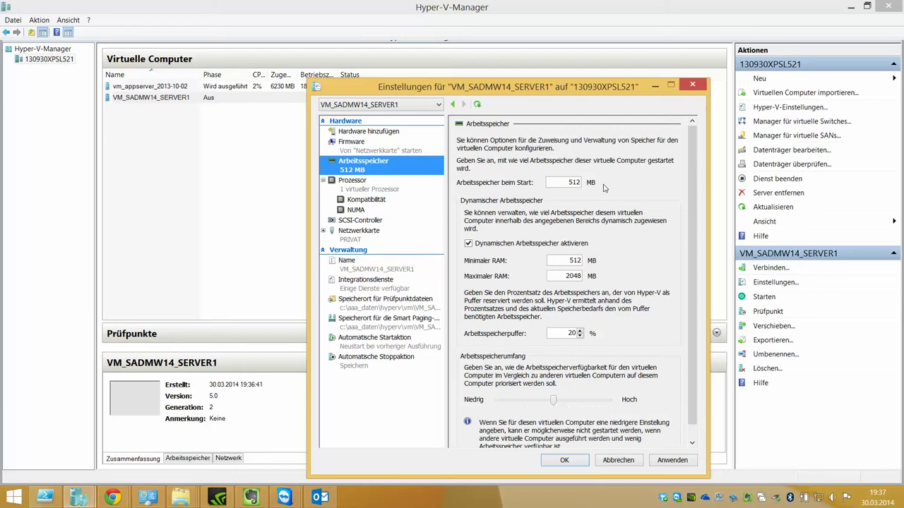
pyautogui.press('Tab')
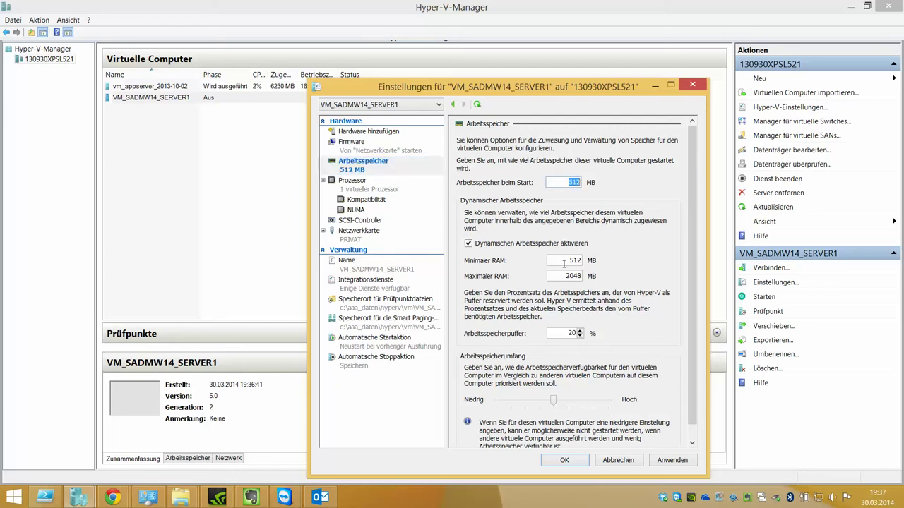
pyautogui.press('Tab')
pyautogui.press('Tab')
pyautogui.scroll(-1, 706, 246)
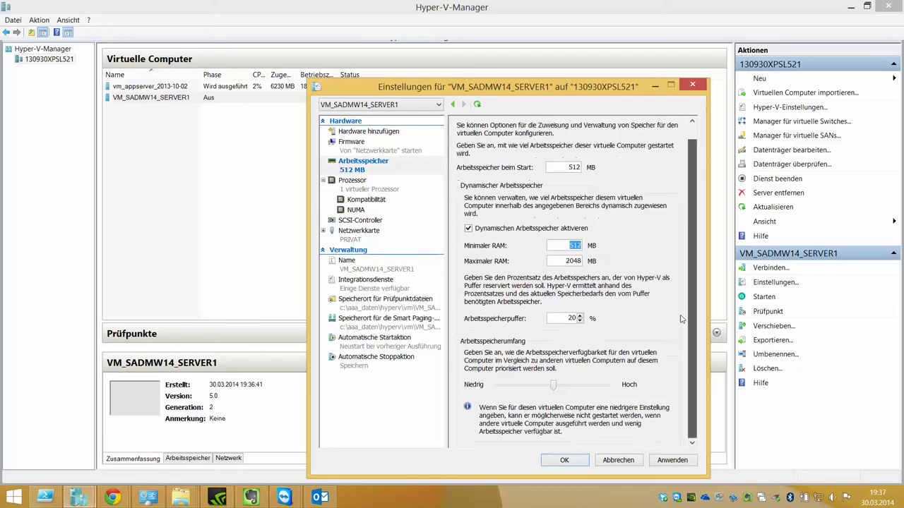
# - Set the VM to 8 virtual processors
pyautogui.click(364, 189)
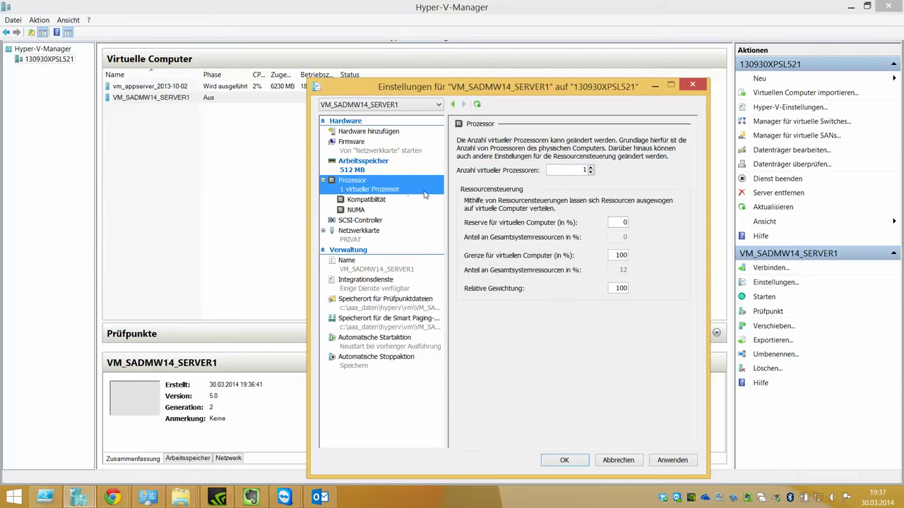
pyautogui.click(591, 168)
pyautogui.click(591, 168)
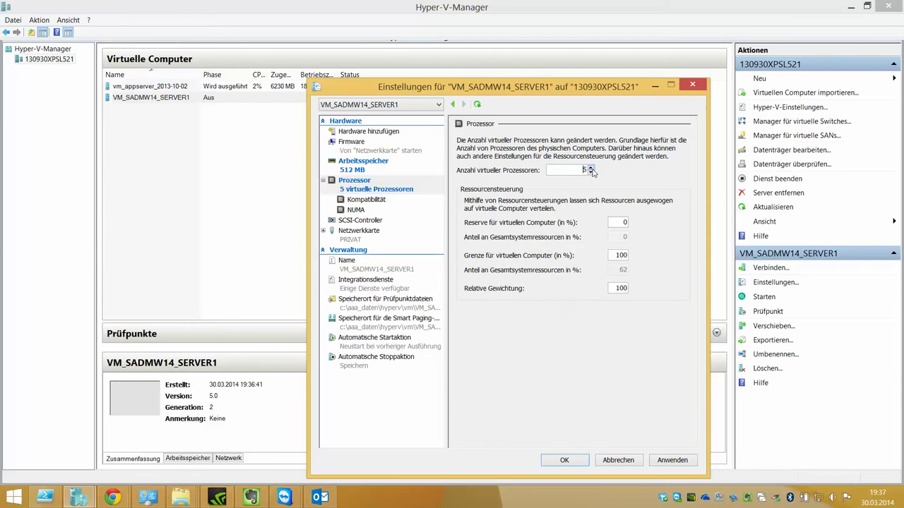
# - Add a new hard drive to the SCSI controller, ready to pick its disk file
pyautogui.click(374, 224)
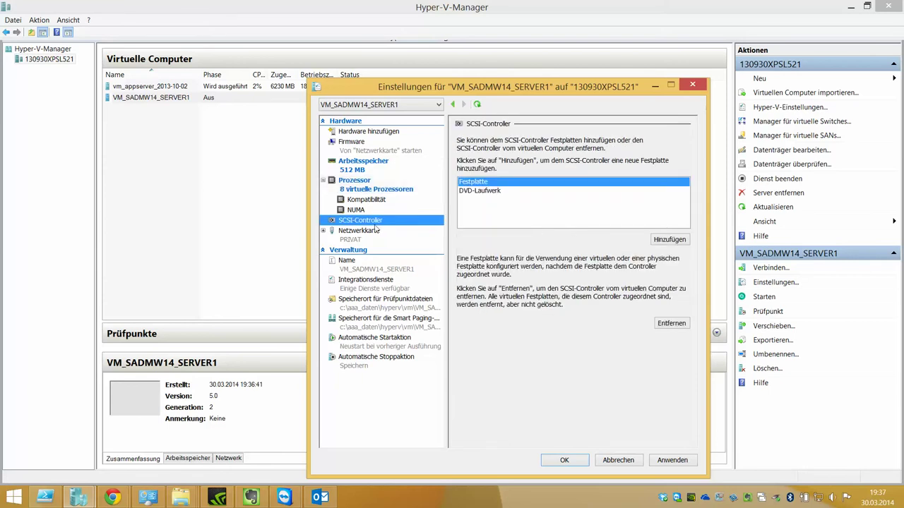
pyautogui.click(483, 185)
pyautogui.click(669, 240)
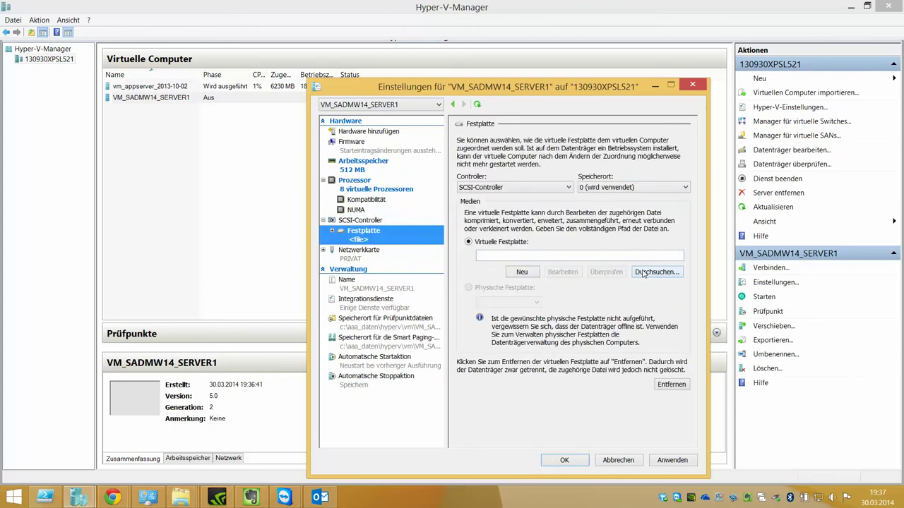
pyautogui.click(655, 272)
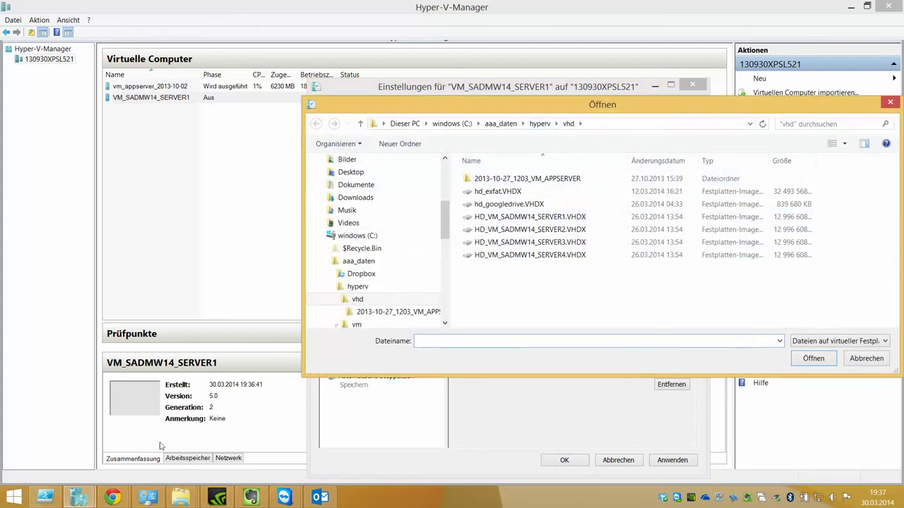
# - Paste HD_VM_SADMW14_SERVER1.VHDX from hyperv\vhd into hyperv\vm\VM_SADMW14_SERVER1 with Ctrl+V
pyautogui.moveTo(180, 497)
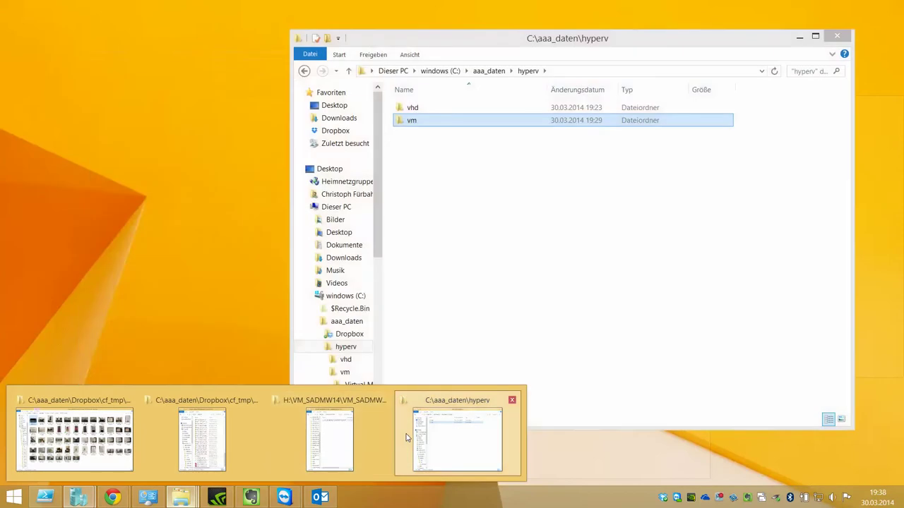
pyautogui.click(406, 439)
pyautogui.doubleClick(416, 107)
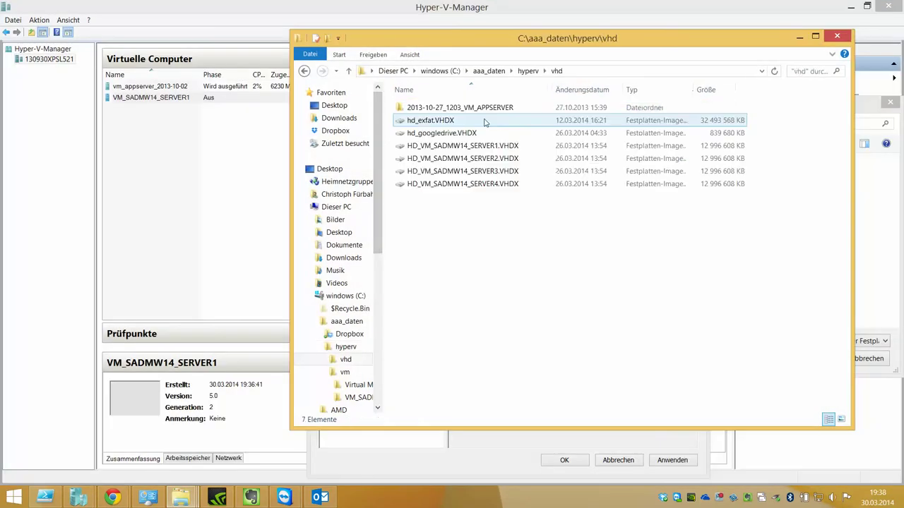
pyautogui.click(508, 146)
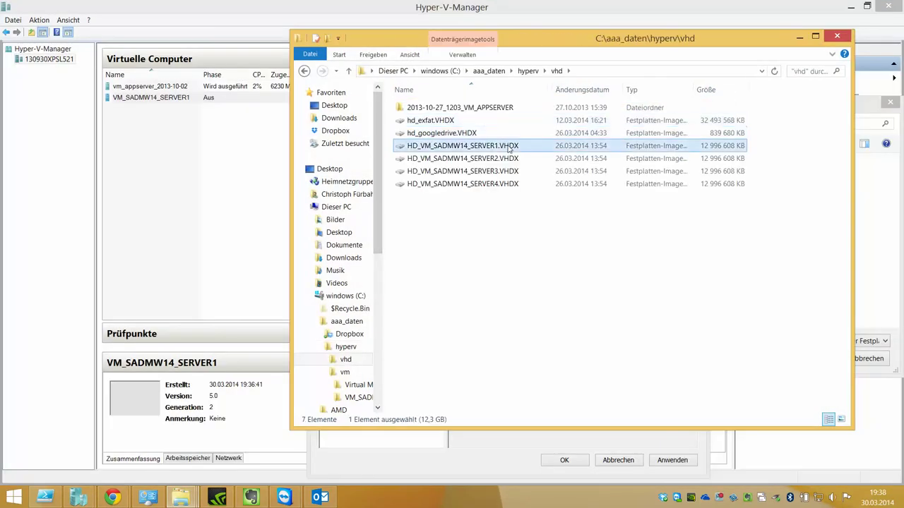
pyautogui.click(547, 74)
pyautogui.click(555, 100)
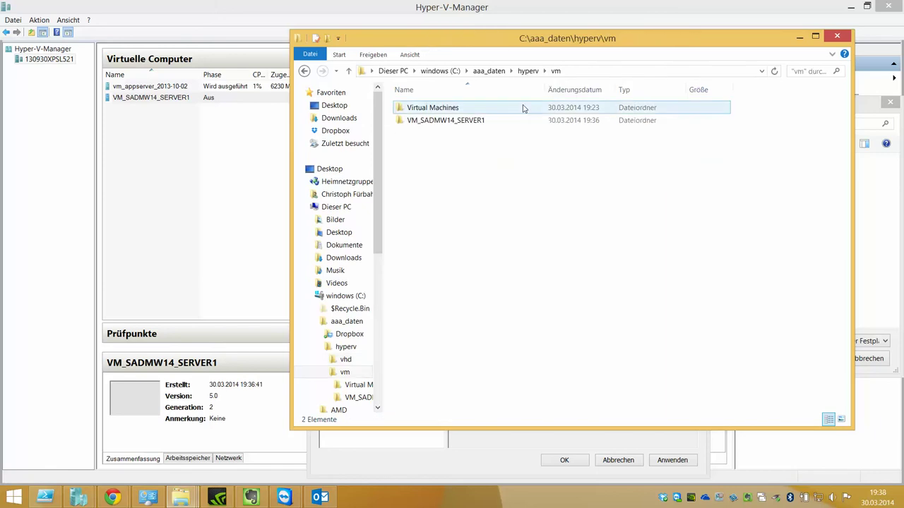
pyautogui.doubleClick(500, 122)
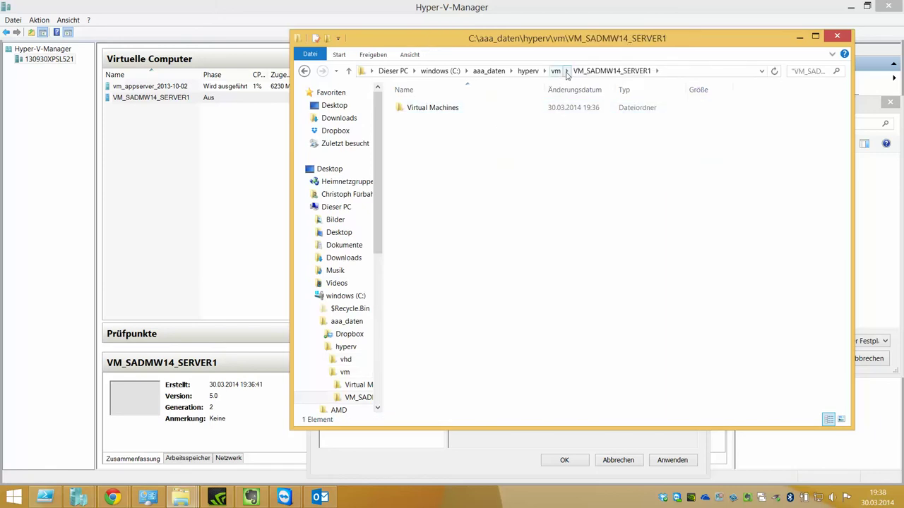
pyautogui.doubleClick(624, 110)
pyautogui.click(633, 73)
pyautogui.hotkey('ctrl', 'v')
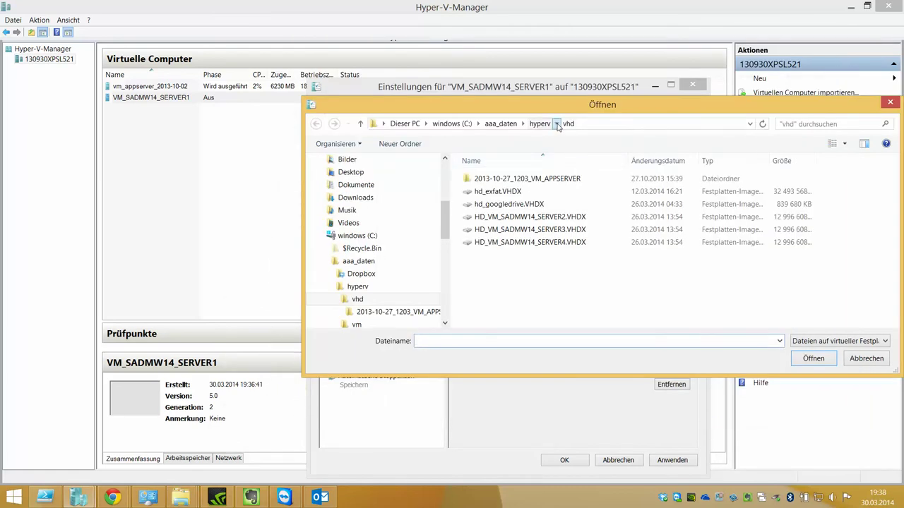
# - Select hyperv\vm\VM_SADMW14_SERVER1\HD_VM_SADMW14_SERVER1.VHDX as the SCSI hard disk file
pyautogui.click(558, 124)
pyautogui.click(568, 149)
pyautogui.doubleClick(526, 191)
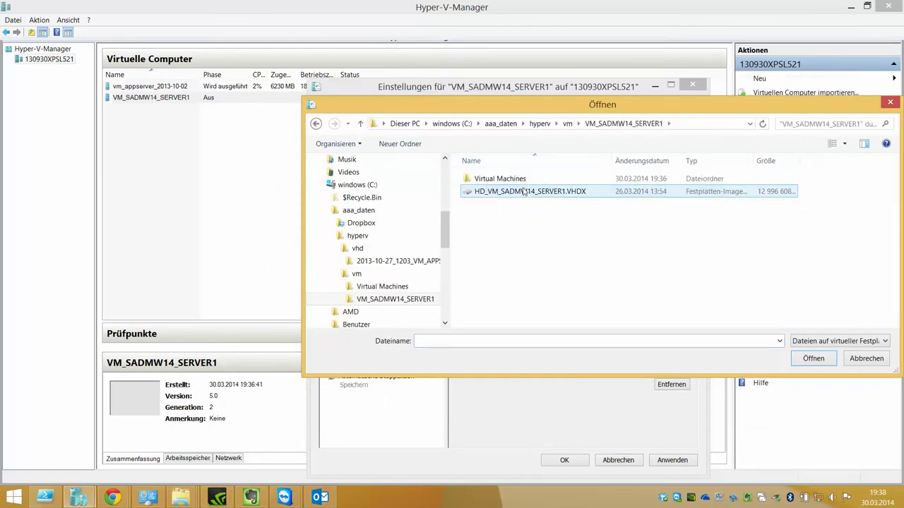
pyautogui.doubleClick(531, 191)
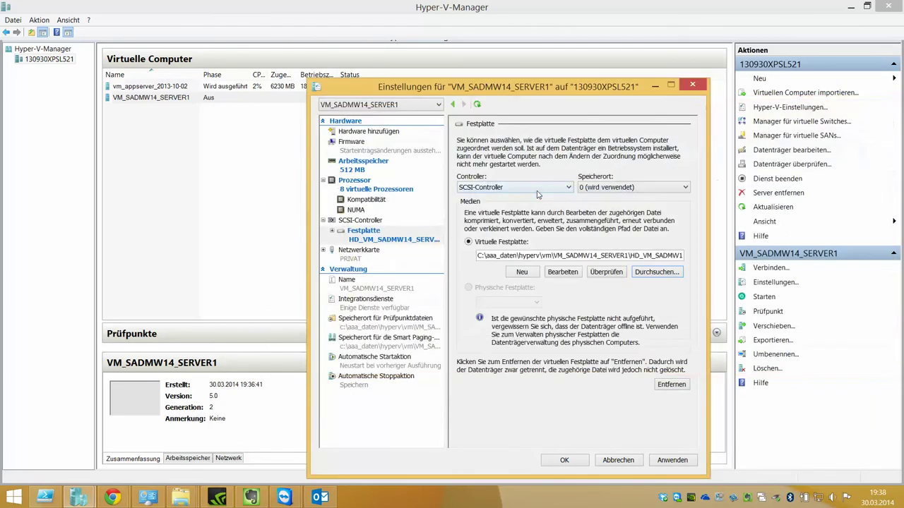
# - Show the hard disk's advanced features and the PRIVAT network adapter settings
pyautogui.click(385, 238)
pyautogui.click(382, 251)
pyautogui.click(379, 262)
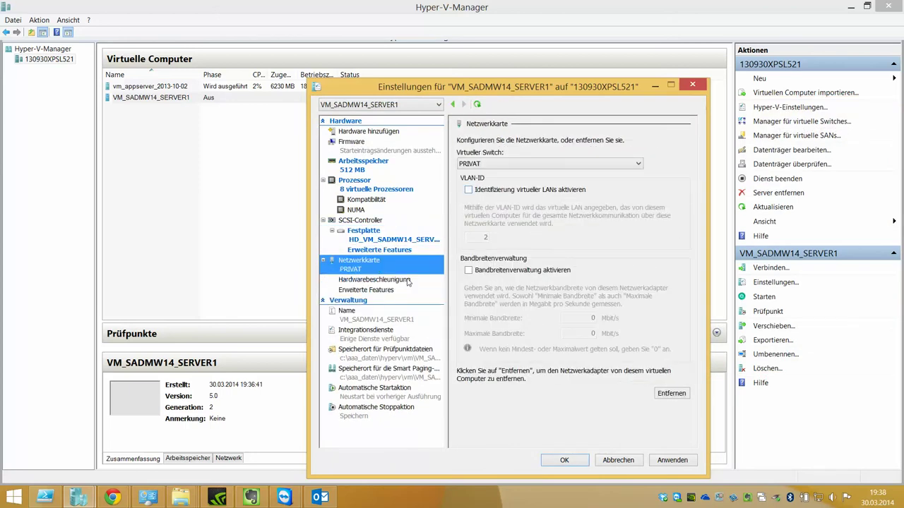
# - Turn off virtual machine queue in the network adapter's hardware acceleration
pyautogui.click(405, 281)
pyautogui.press('Up')
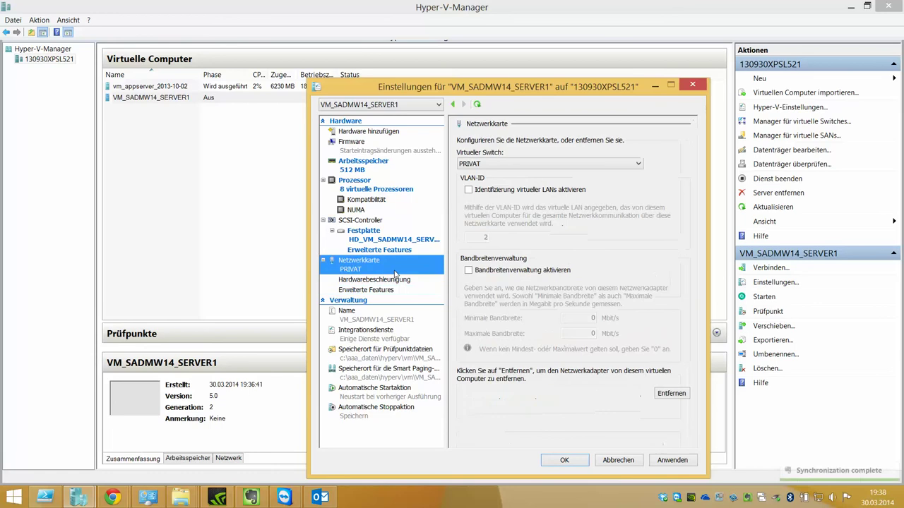
pyautogui.press('Down')
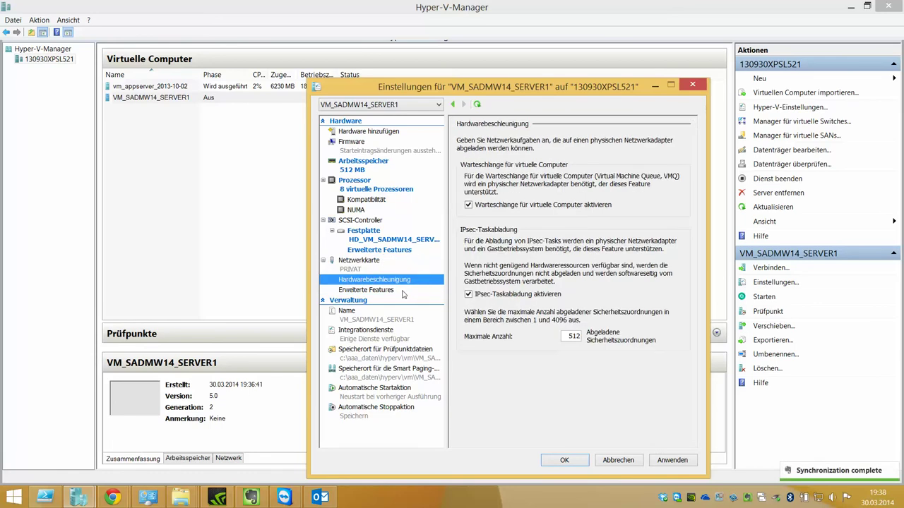
pyautogui.click(499, 205)
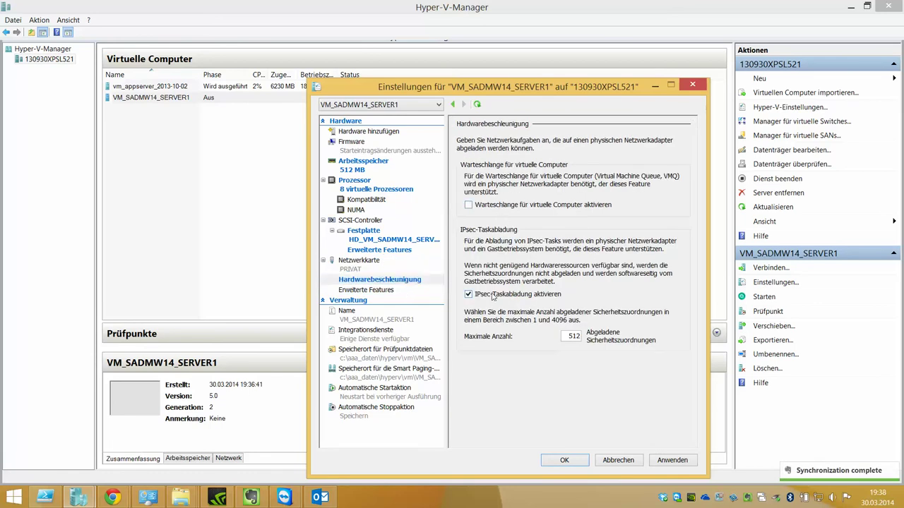
# - Turn off the network adapter's protected network option
pyautogui.click(402, 291)
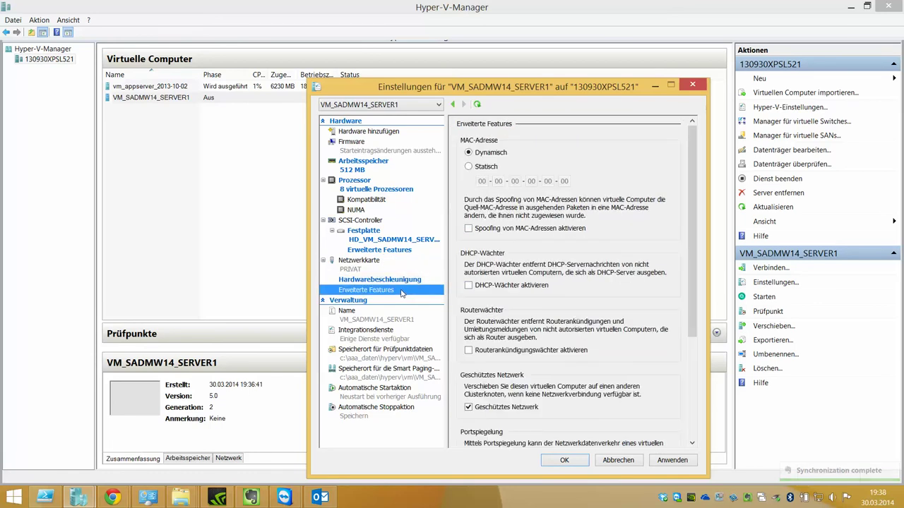
pyautogui.click(487, 407)
pyautogui.scroll(-5, 635, 330)
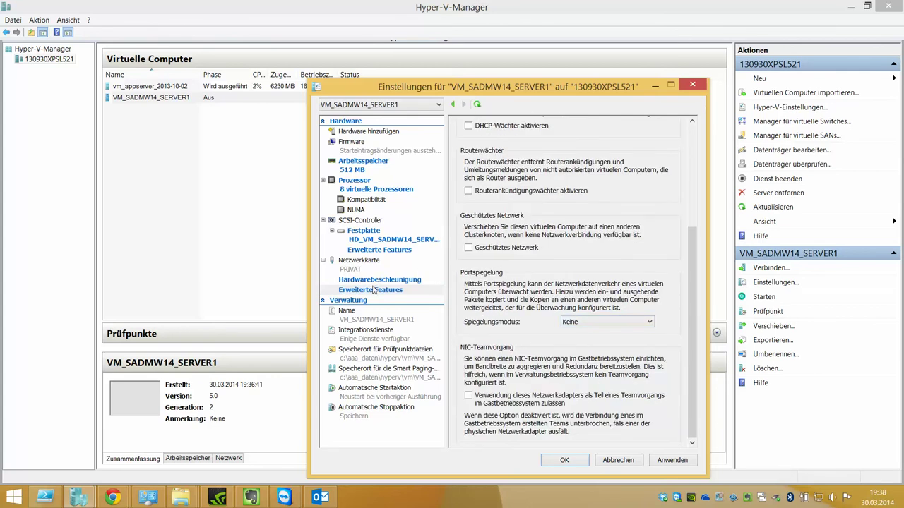
pyautogui.click(367, 312)
pyautogui.click(367, 332)
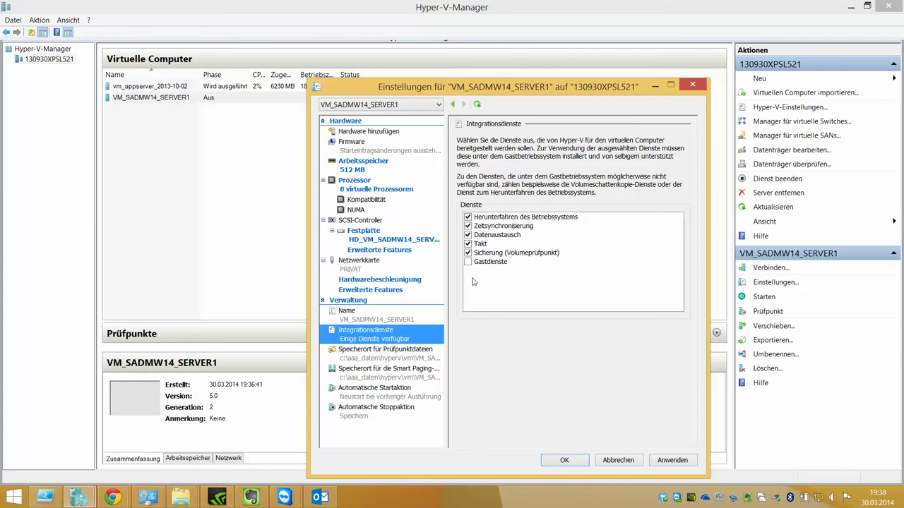
# - Disable time synchronization, enable guest services, apply, and view the checkpoint file location
pyautogui.click(467, 227)
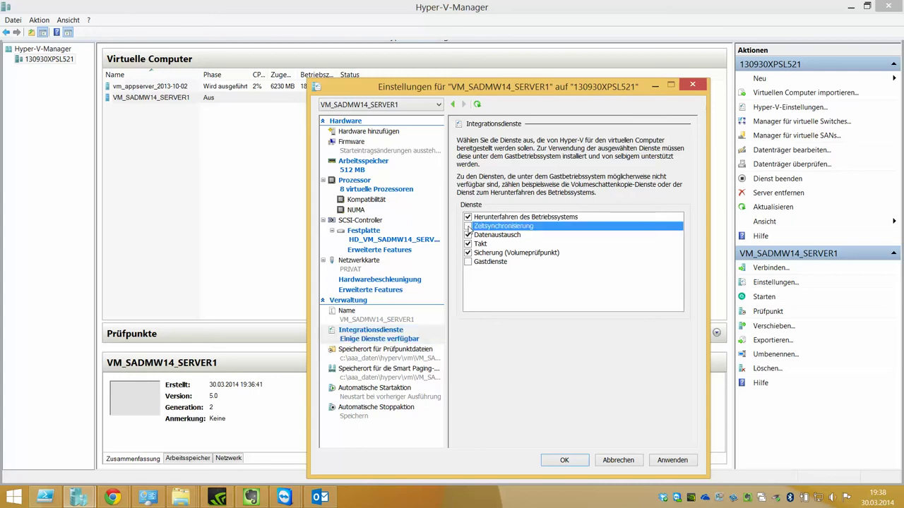
pyautogui.click(467, 262)
pyautogui.click(672, 460)
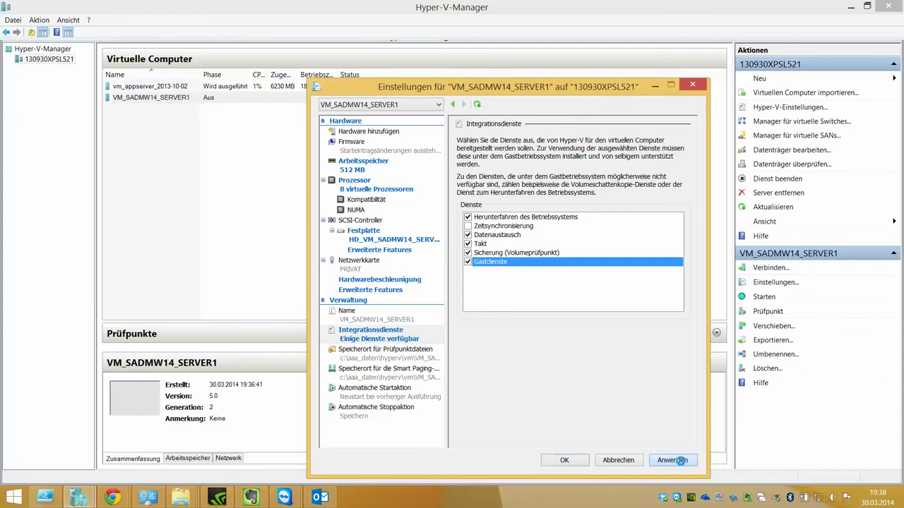
pyautogui.click(520, 228)
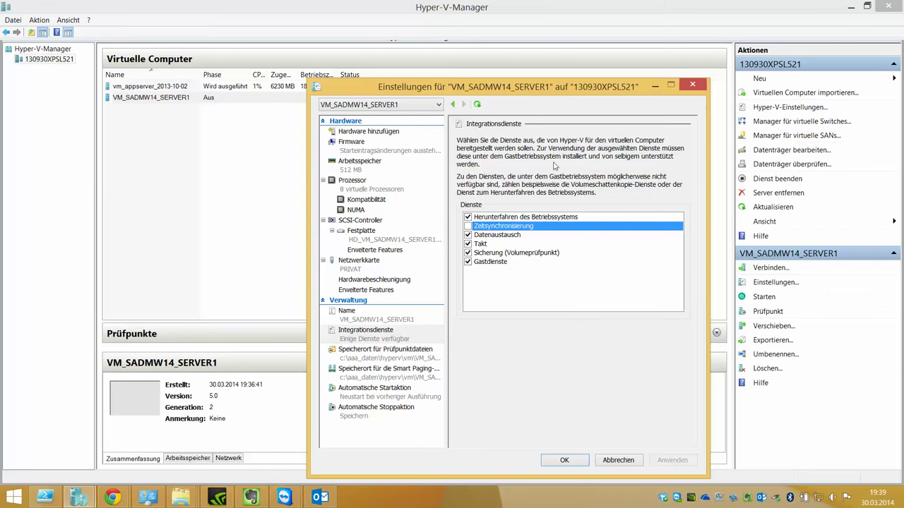
pyautogui.click(432, 353)
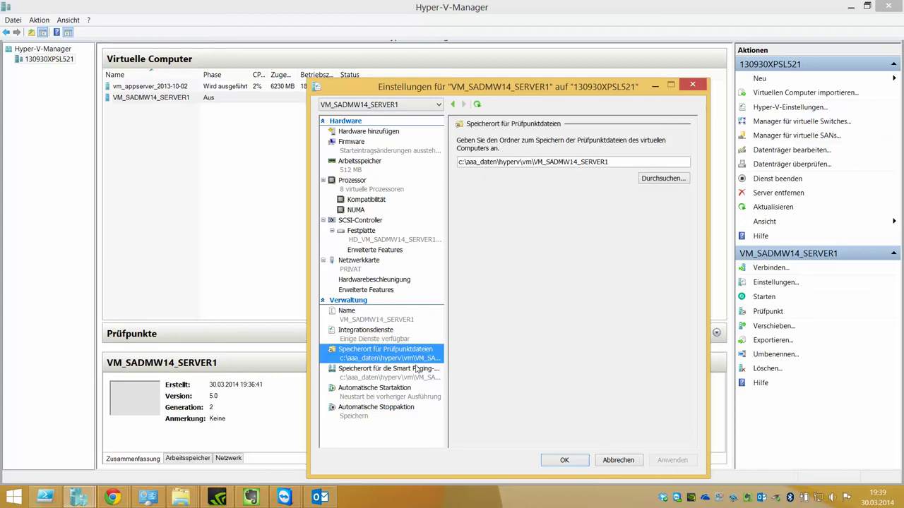
# - Review the checkpoint and smart paging file paths, then show the automatic start action settings
pyautogui.click(418, 370)
pyautogui.click(424, 357)
pyautogui.click(393, 378)
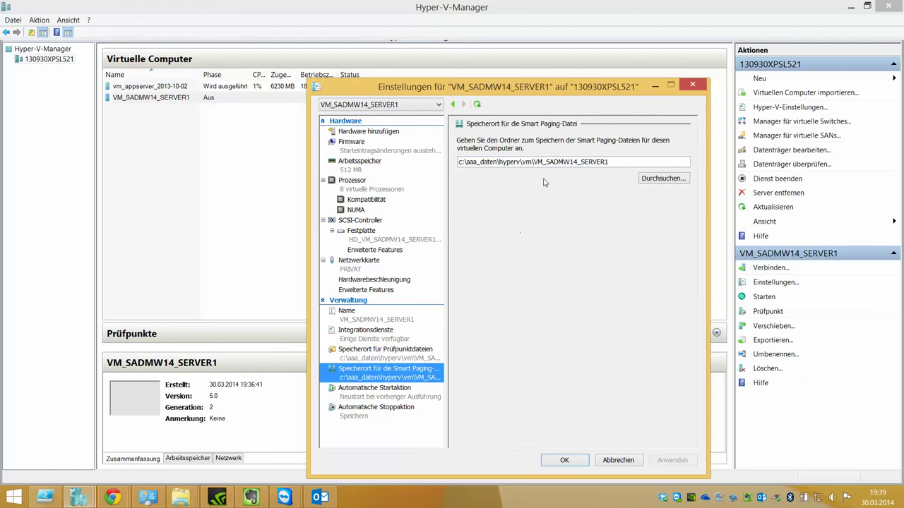
pyautogui.doubleClick(540, 162)
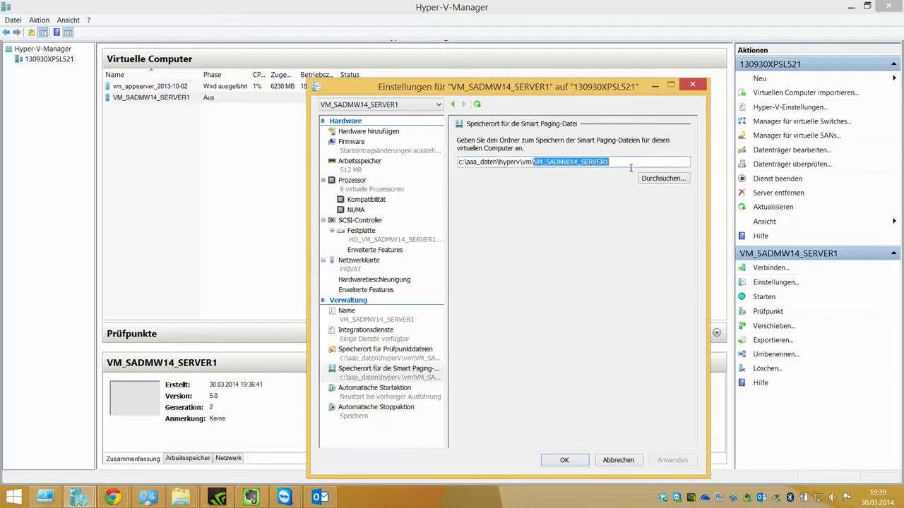
pyautogui.click(403, 393)
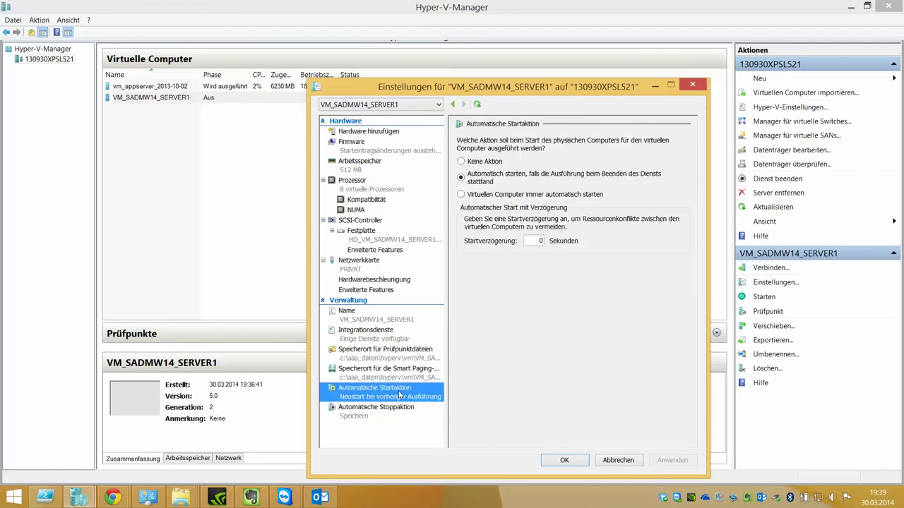
# - Set automatic start to Keine Aktion and automatic stop to Gastbetriebssystem herunterfahren, then apply and close
pyautogui.click(478, 162)
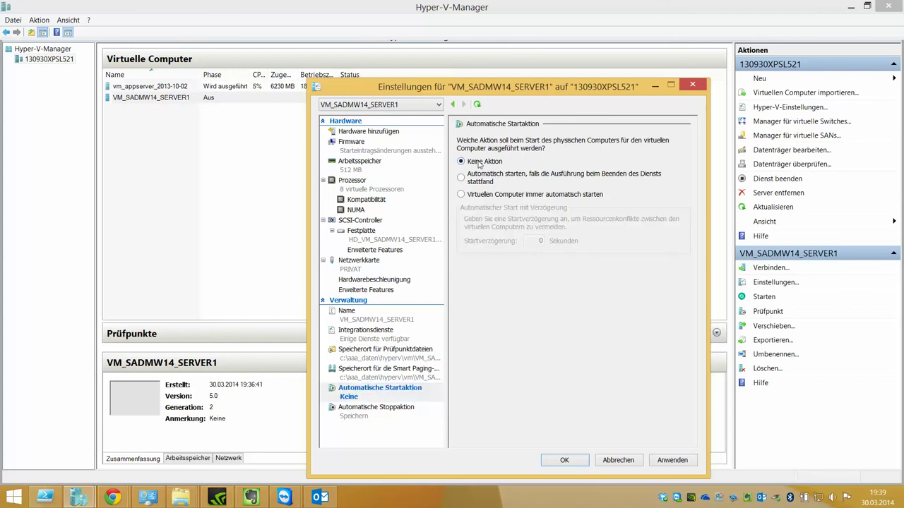
pyautogui.click(393, 416)
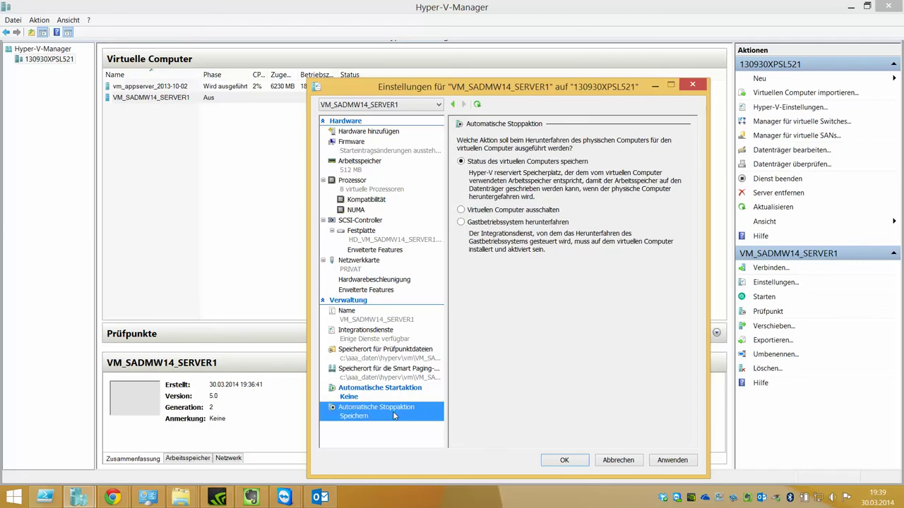
pyautogui.click(498, 224)
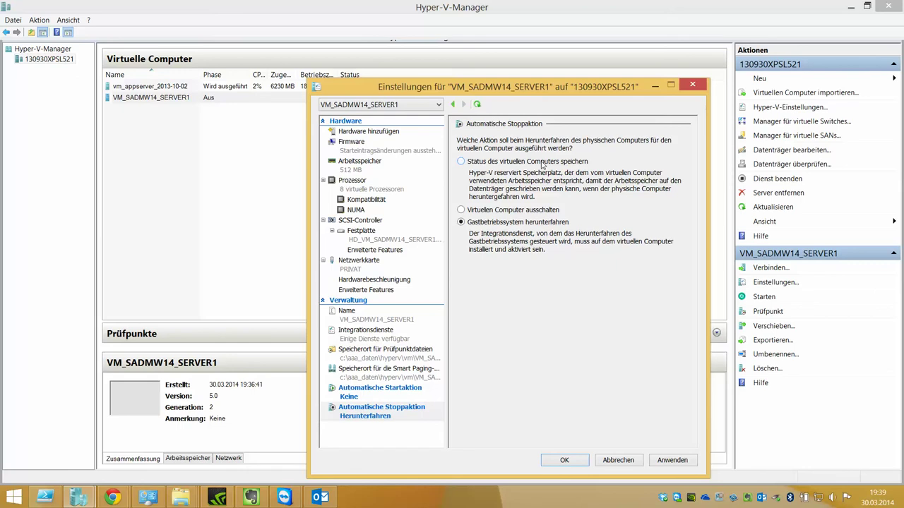
pyautogui.click(680, 462)
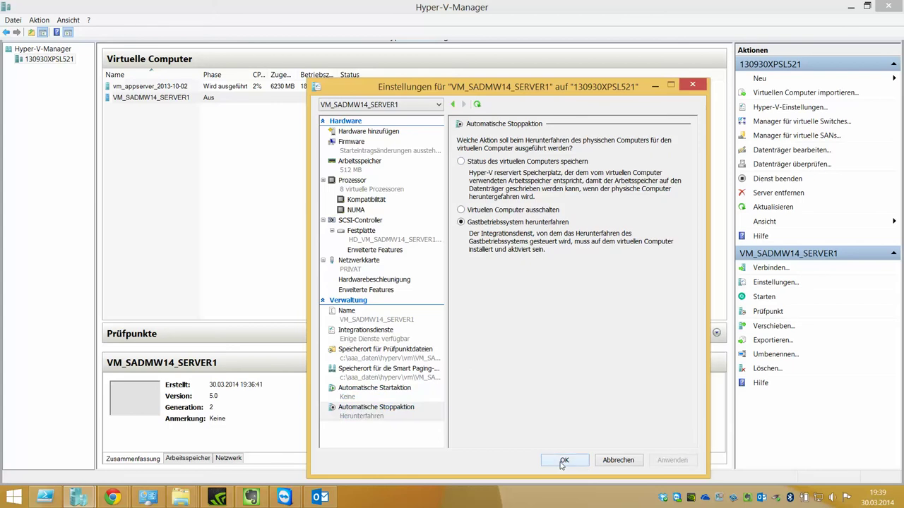
pyautogui.press('Return')
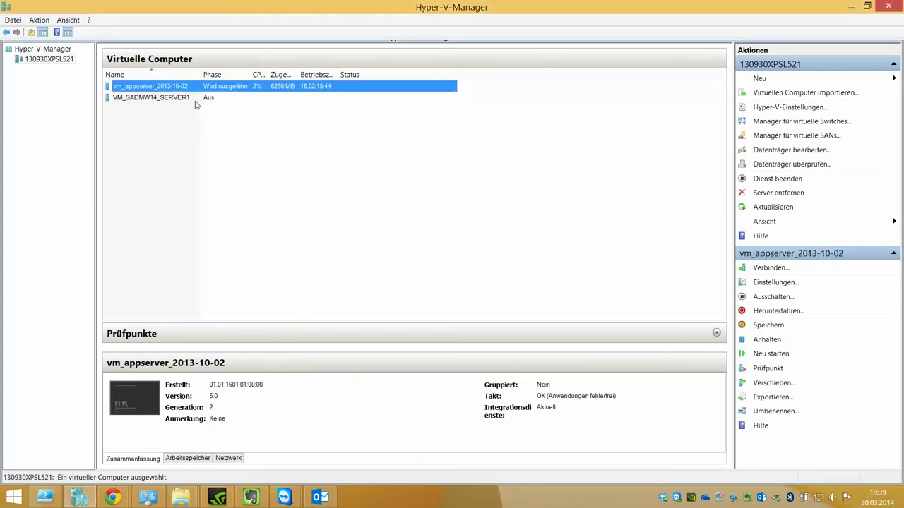
# - Connect to VM_SADMW14_SERVER1, move its window to the top-left, and start the VM
pyautogui.rightClick(185, 99)
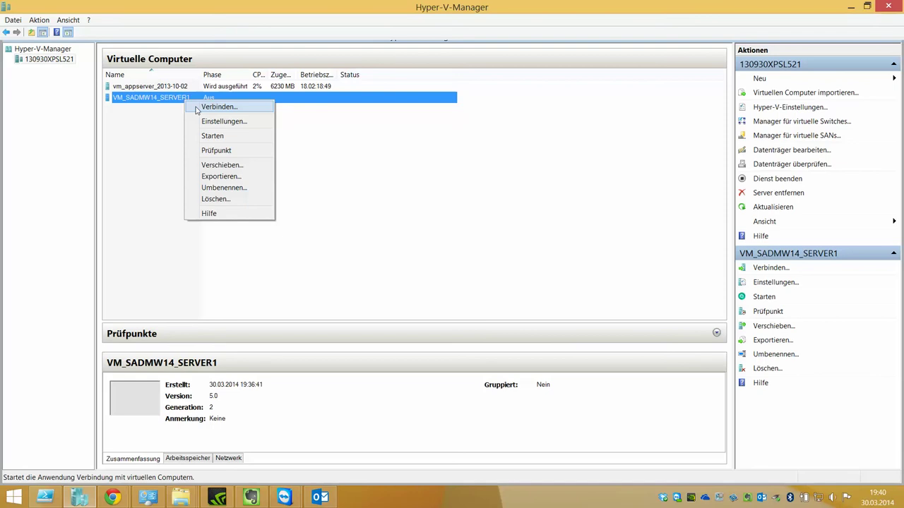
pyautogui.click(199, 111)
pyautogui.moveTo(228, 64); pyautogui.dragTo(21, 7)
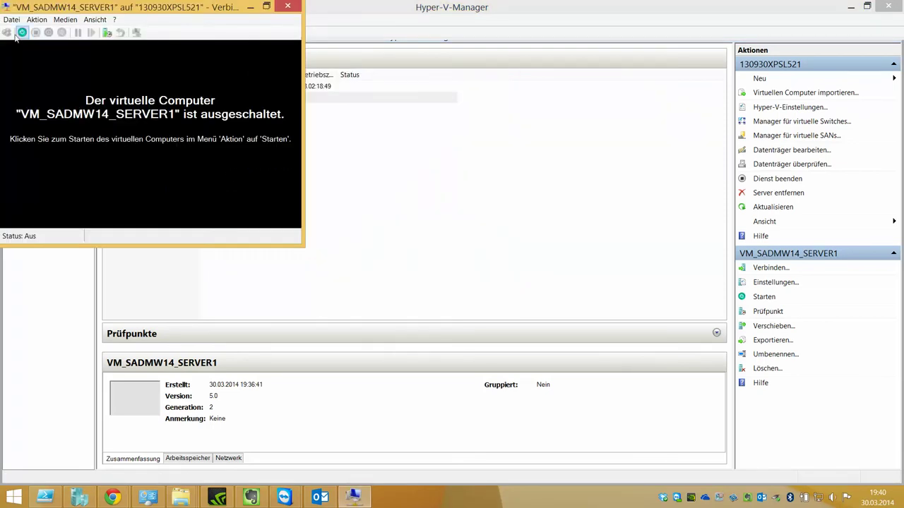
pyautogui.click(22, 33)
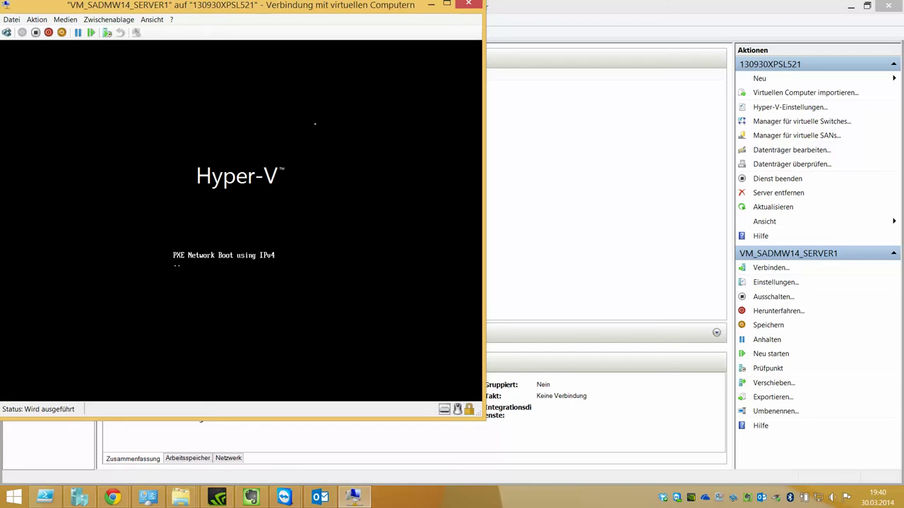
pyautogui.click(13, 25)
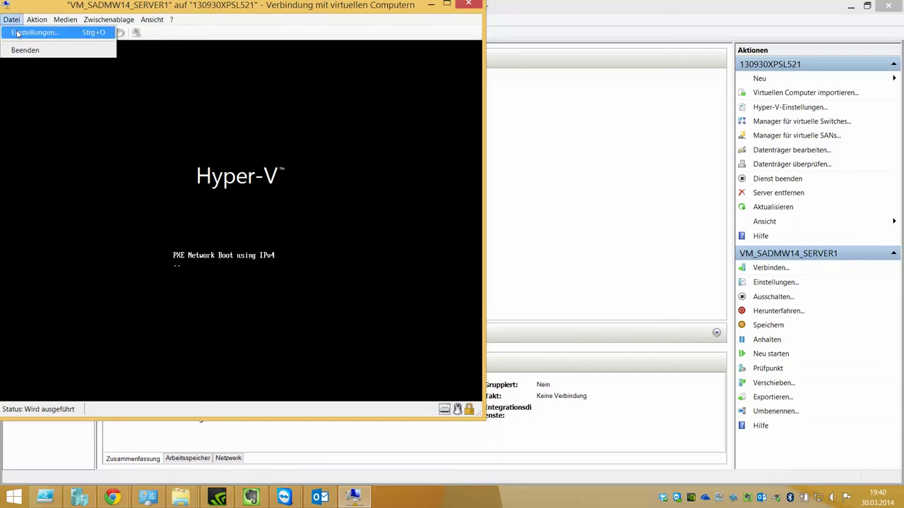
# - Move Festplatte above the network adapter in the firmware boot order, save, and turn off the VM
pyautogui.click(42, 33)
pyautogui.moveTo(341, 62); pyautogui.dragTo(553, 63)
pyautogui.click(541, 106)
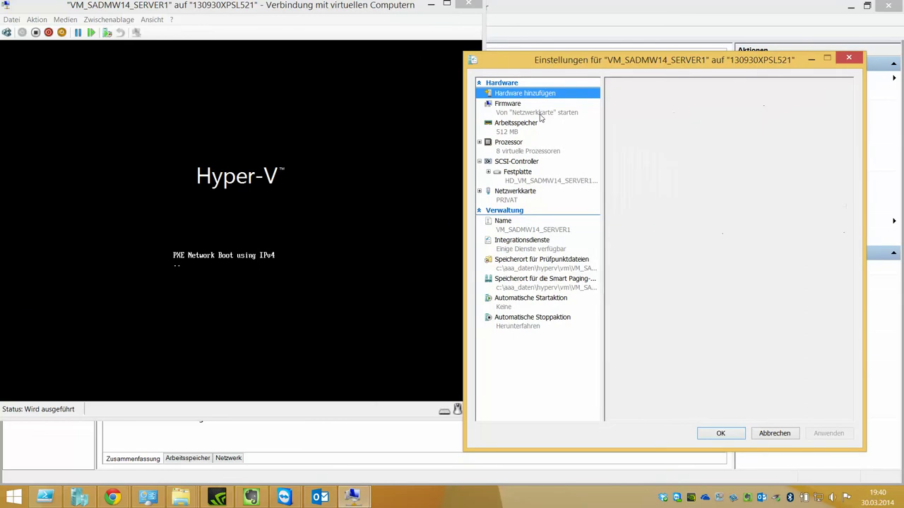
pyautogui.click(682, 217)
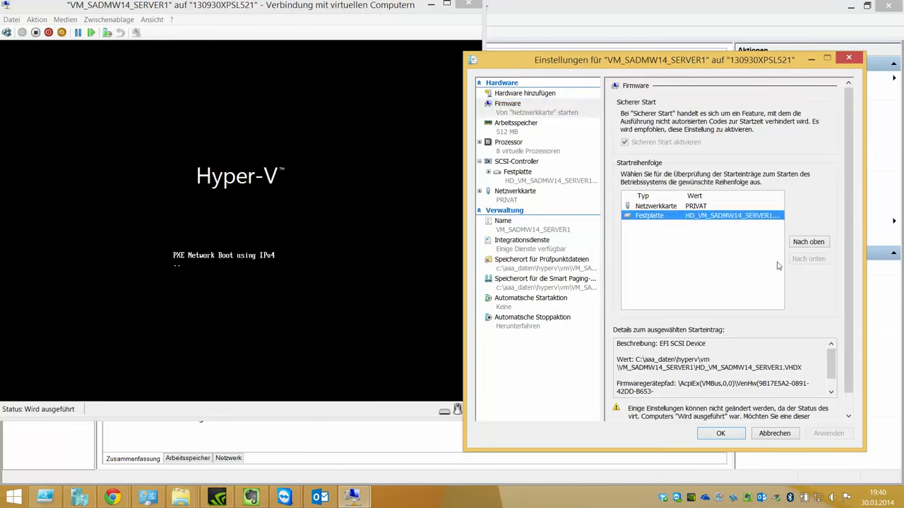
pyautogui.click(816, 242)
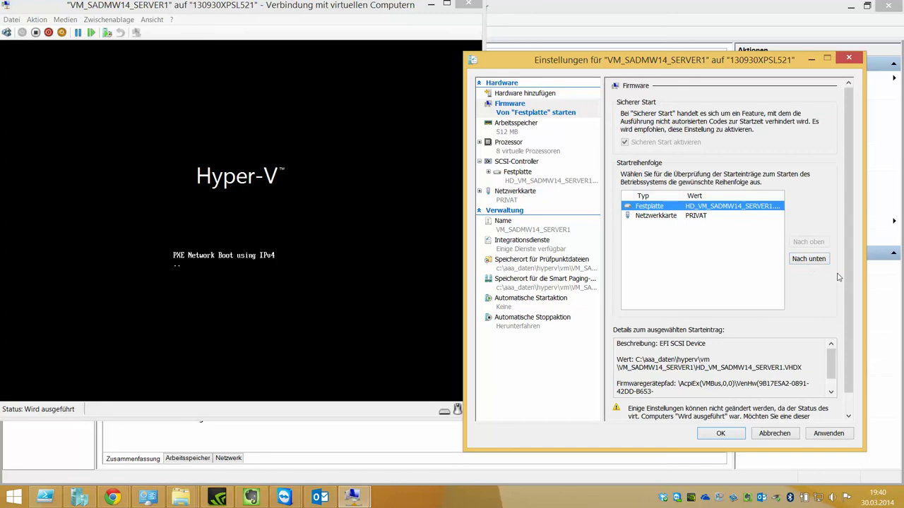
pyautogui.scroll(-2, 845, 310)
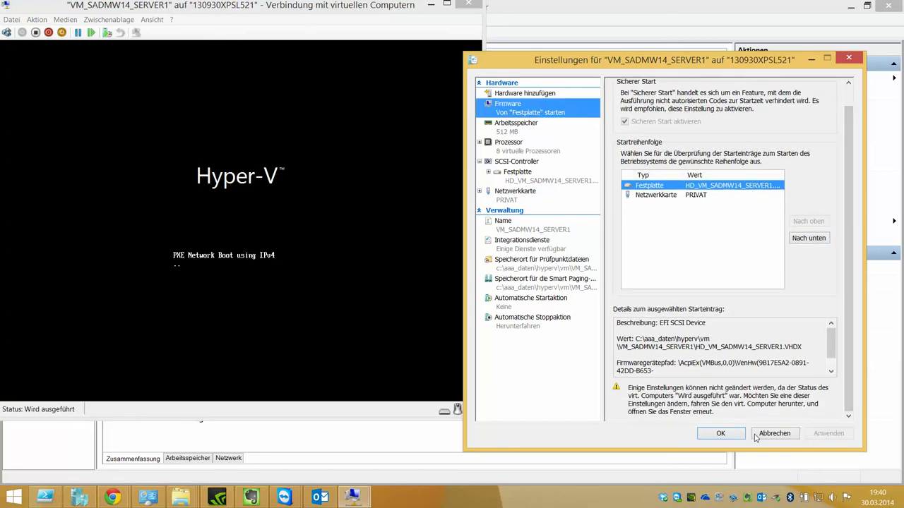
pyautogui.click(720, 433)
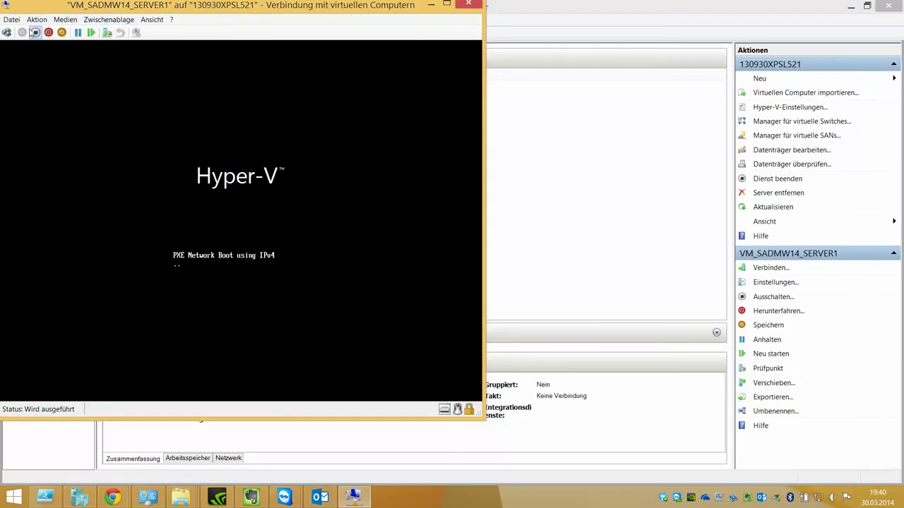
pyautogui.click(35, 33)
pyautogui.click(235, 238)
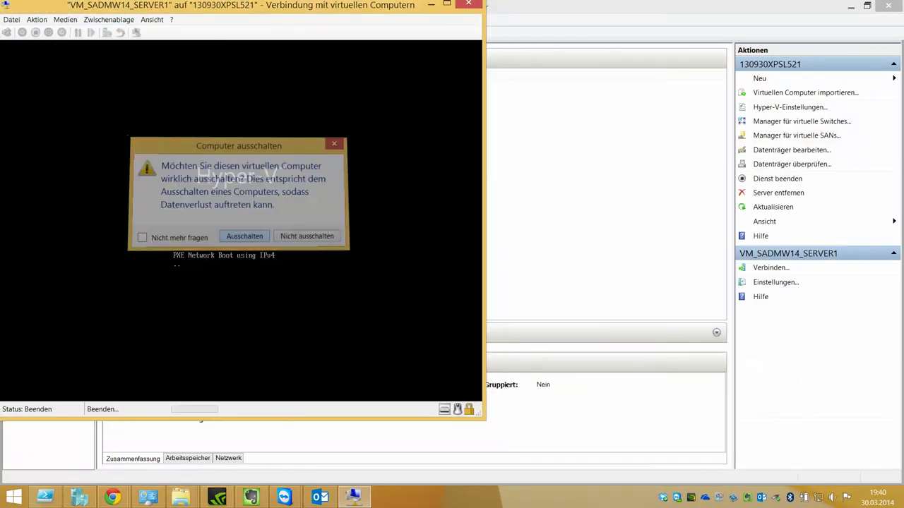
# - Start VM_SADMW14_SERVER1 again so it boots from disk, and minimize Hyper-V Manager
pyautogui.click(21, 32)
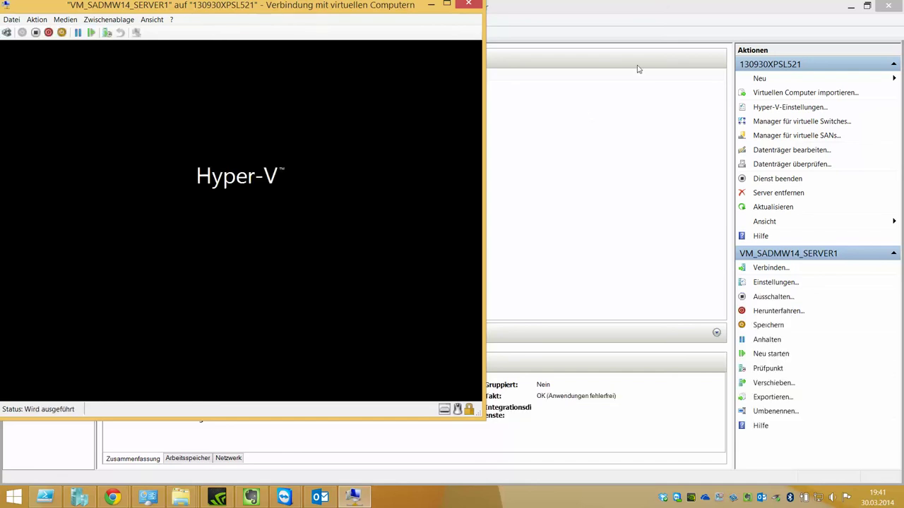
pyautogui.click(850, 5)
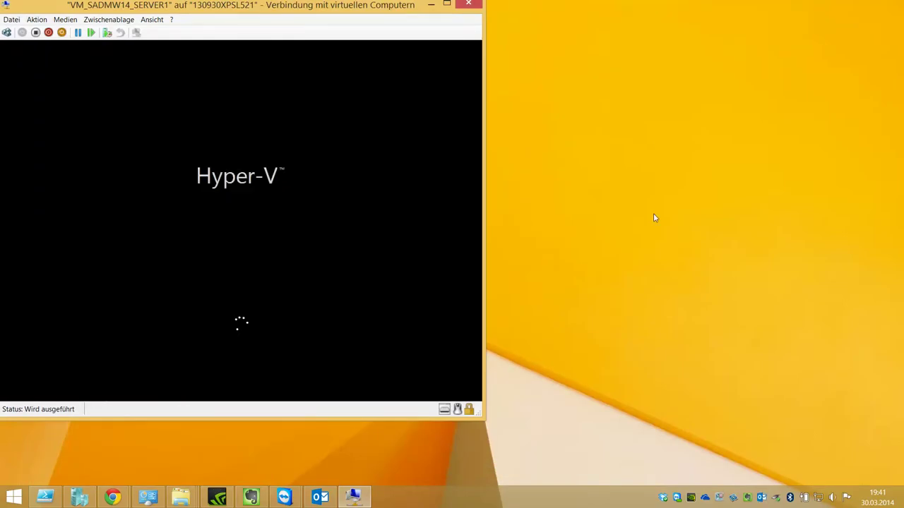
pyautogui.click(15, 21)
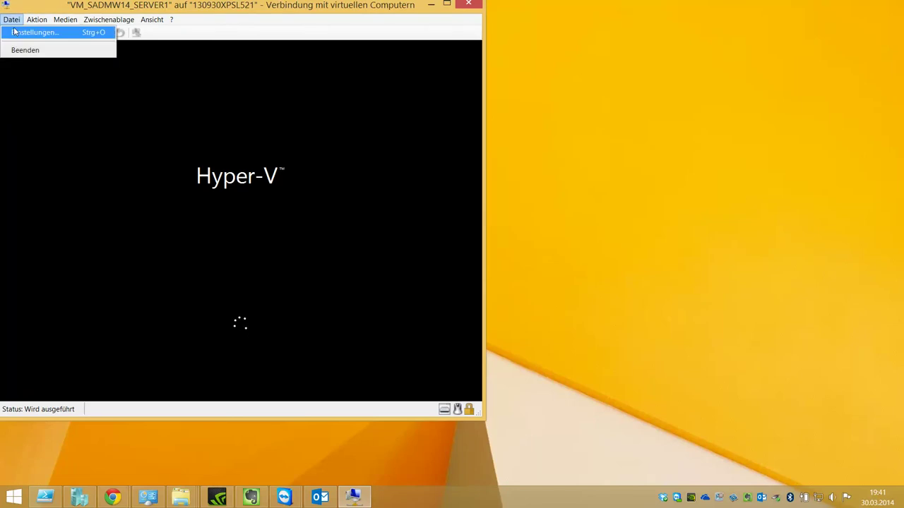
pyautogui.click(29, 32)
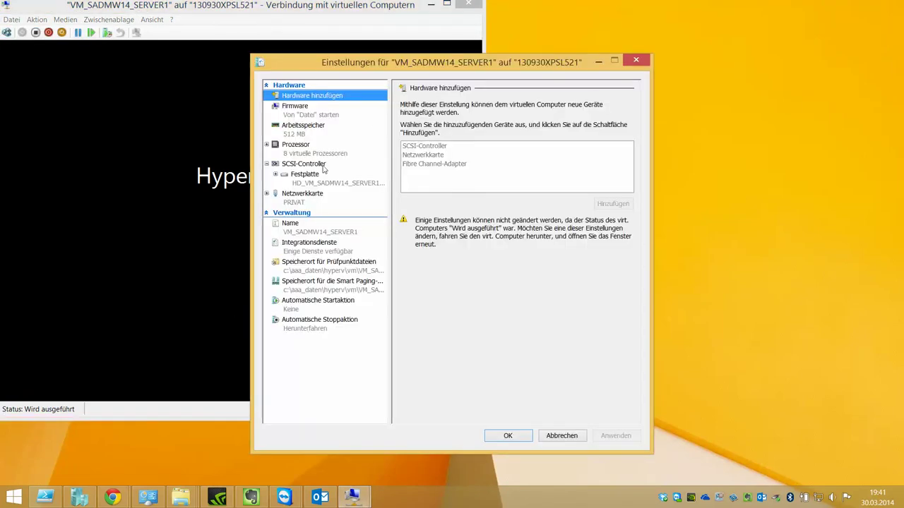
pyautogui.click(326, 168)
pyautogui.click(437, 155)
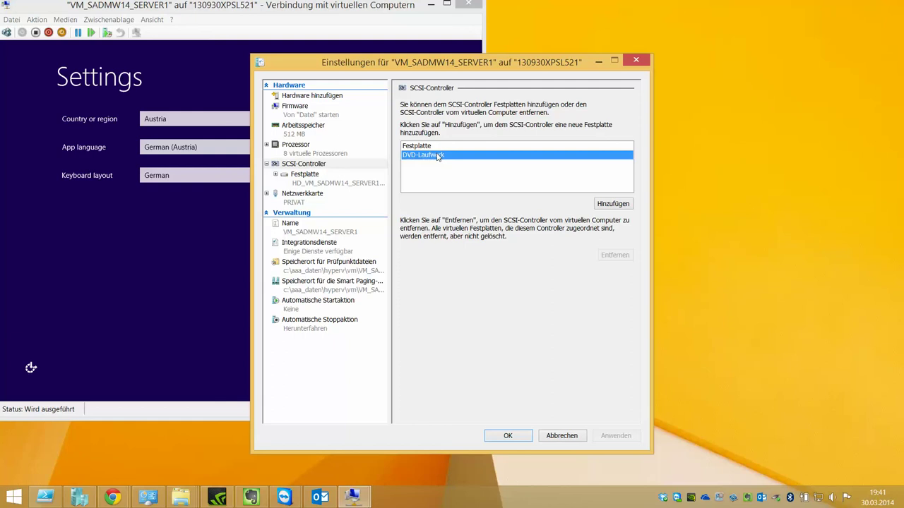
pyautogui.click(366, 183)
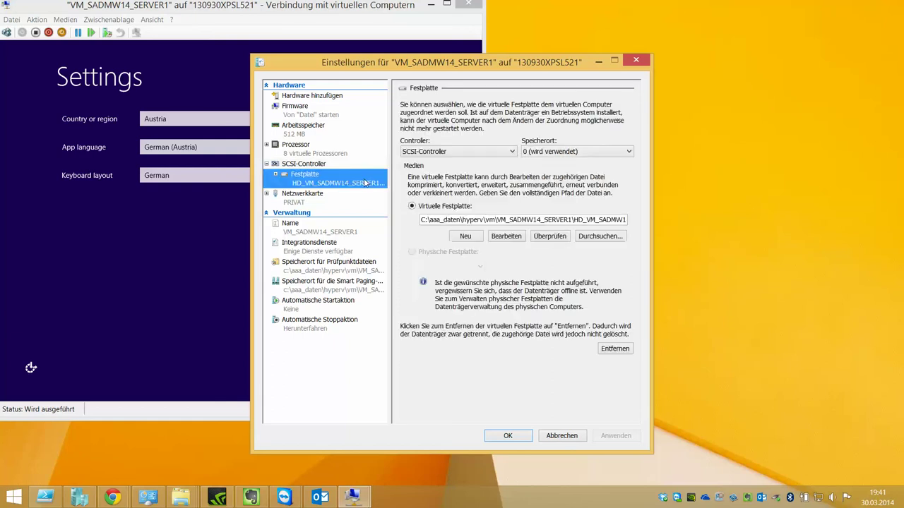
pyautogui.click(571, 436)
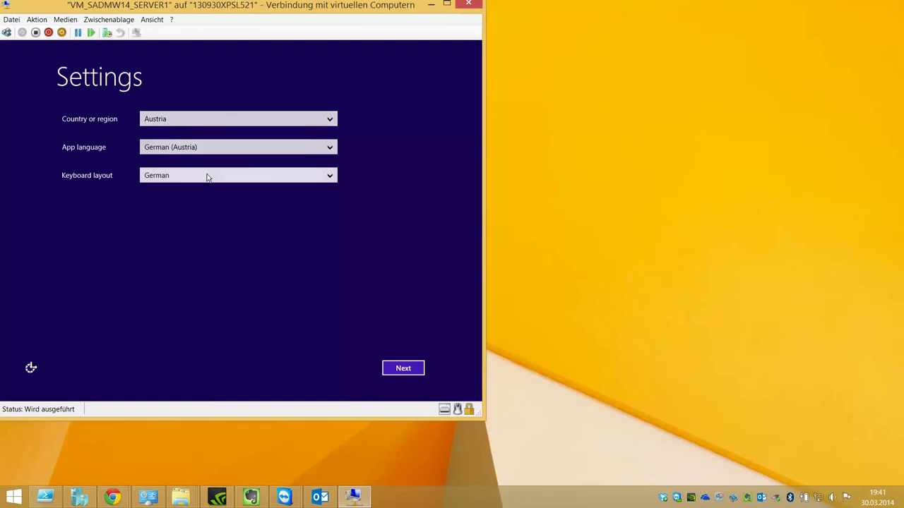
# - Keep the Austria/German regional settings, accept the licence terms, and set the Administrator password
pyautogui.click(390, 368)
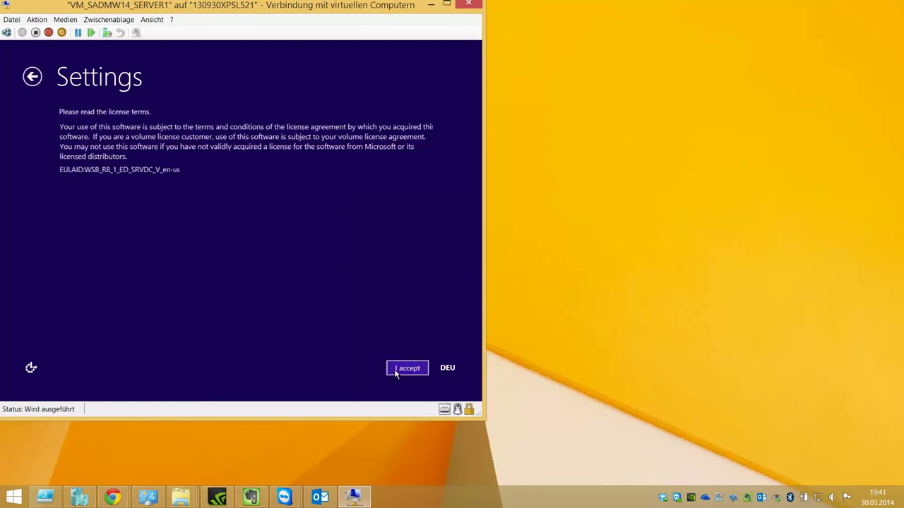
pyautogui.click(396, 371)
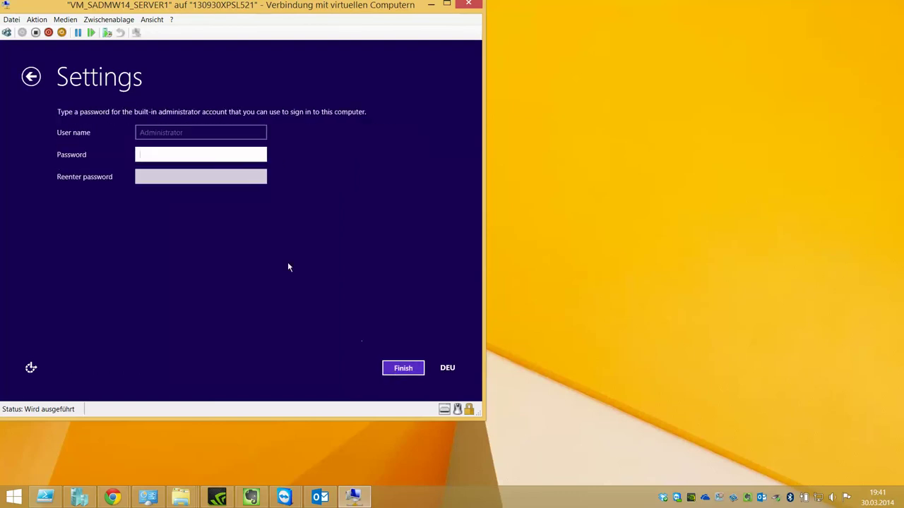
pyautogui.write('P')
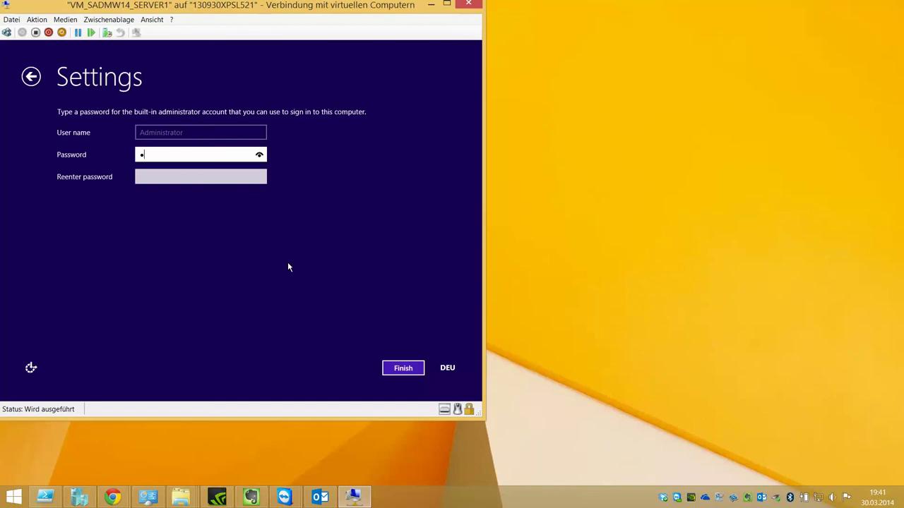
pyautogui.press('Tab')
pyautogui.write('P')
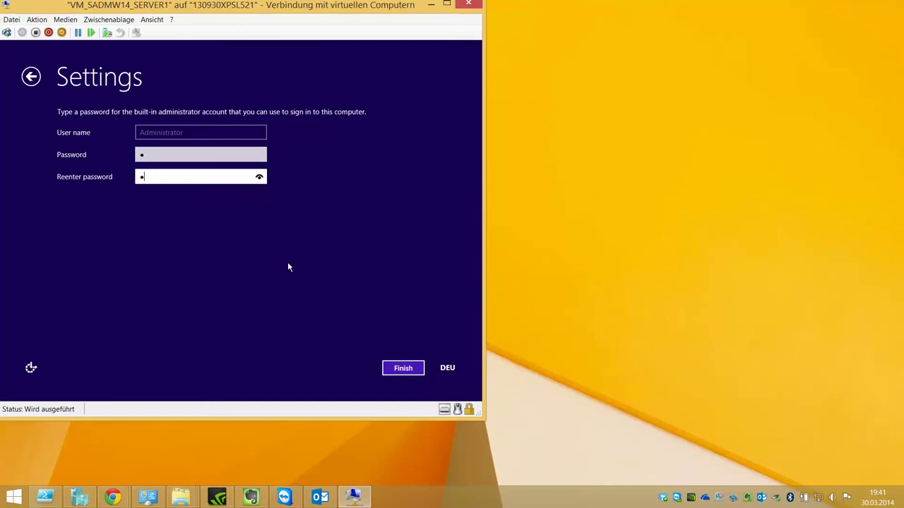
pyautogui.press('Return')
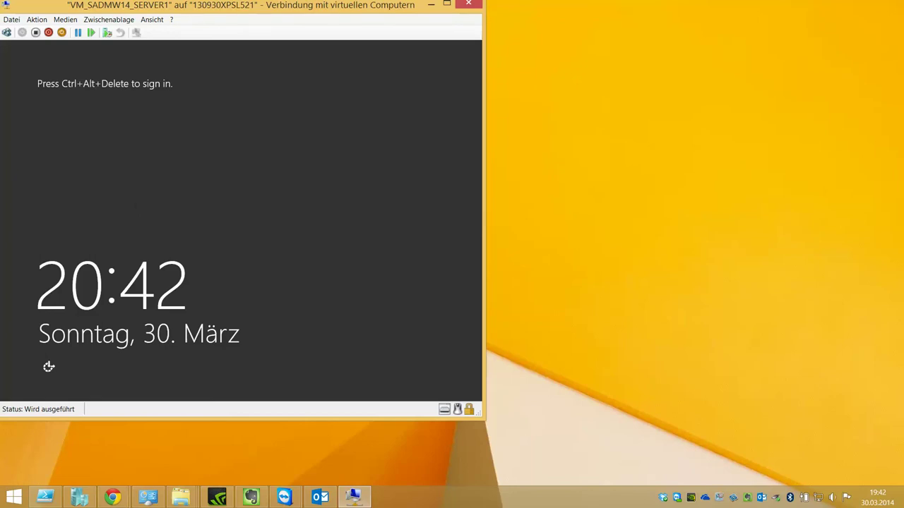
# - Sign in as Administrator with the account password and open Local Server in Server Manager
pyautogui.click(6, 32)
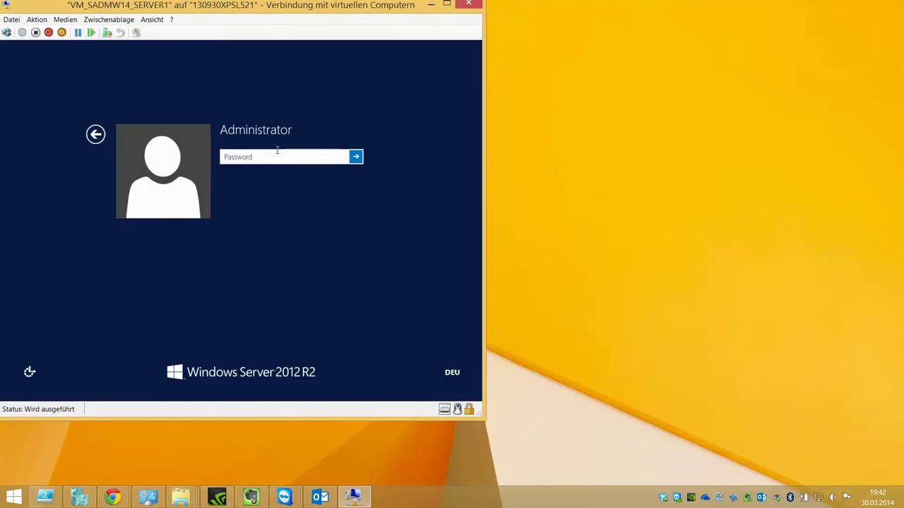
pyautogui.write('Passw0rd')
pyautogui.press('Return')
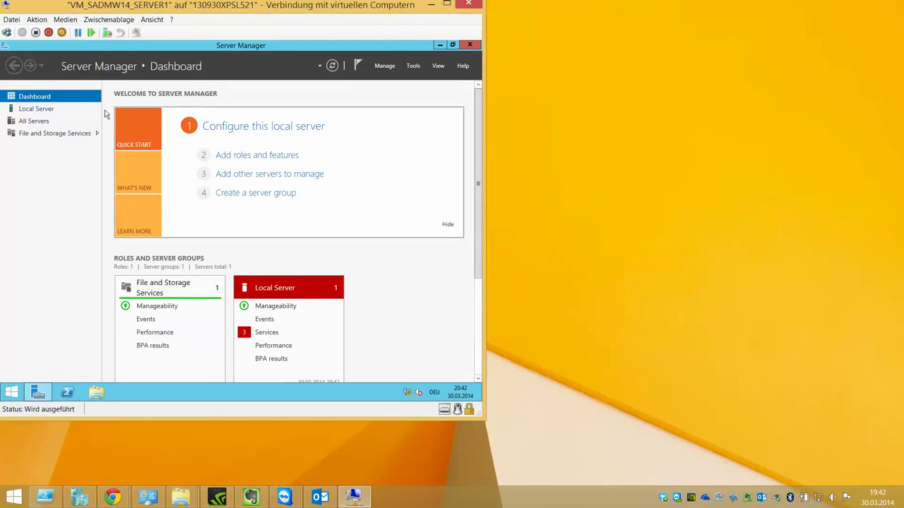
pyautogui.click(51, 111)
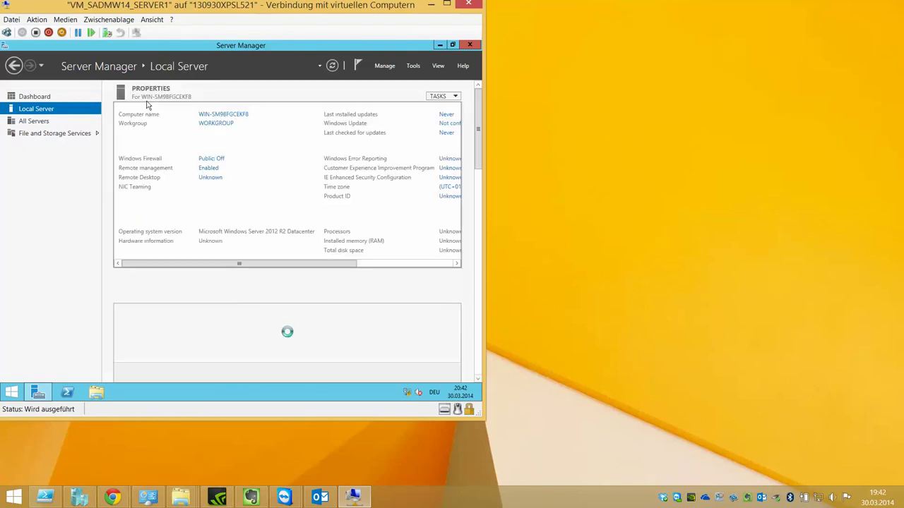
# - Change the computer name to SERVER1 and acknowledge the restart notice
pyautogui.click(211, 116)
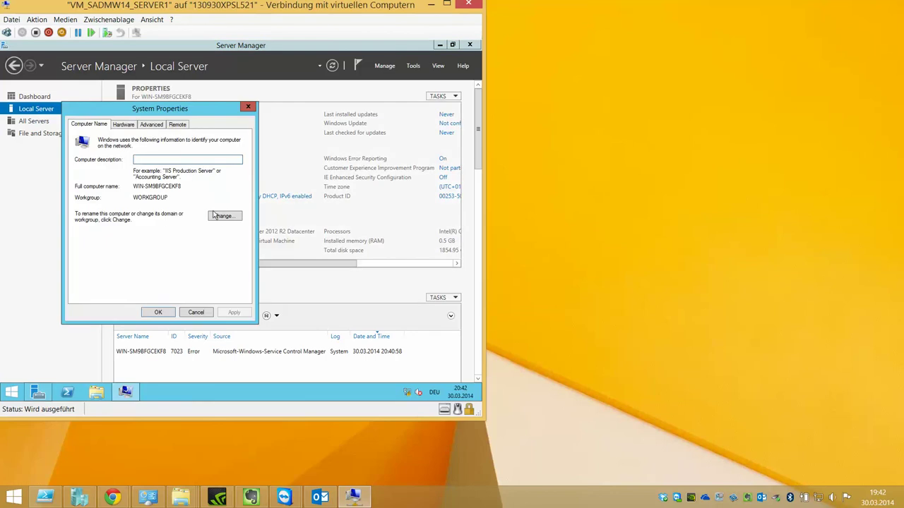
pyautogui.click(213, 215)
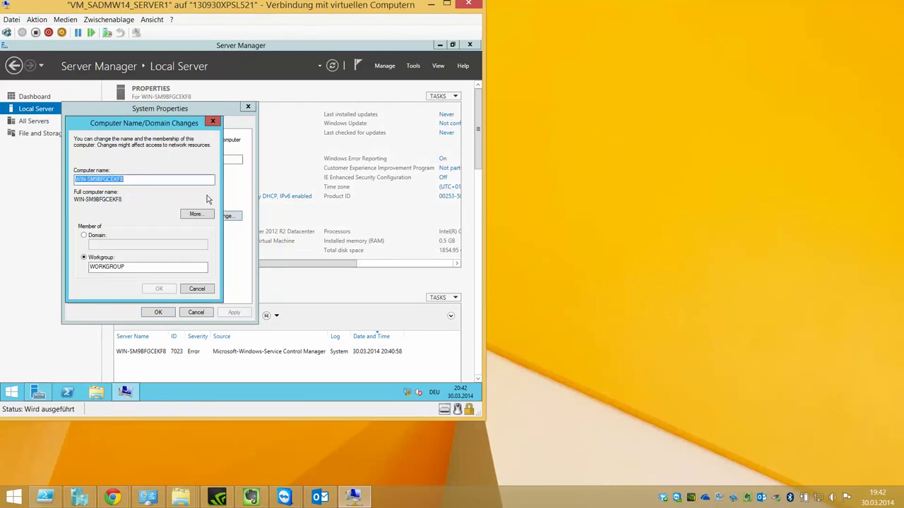
pyautogui.write('SERVER1')
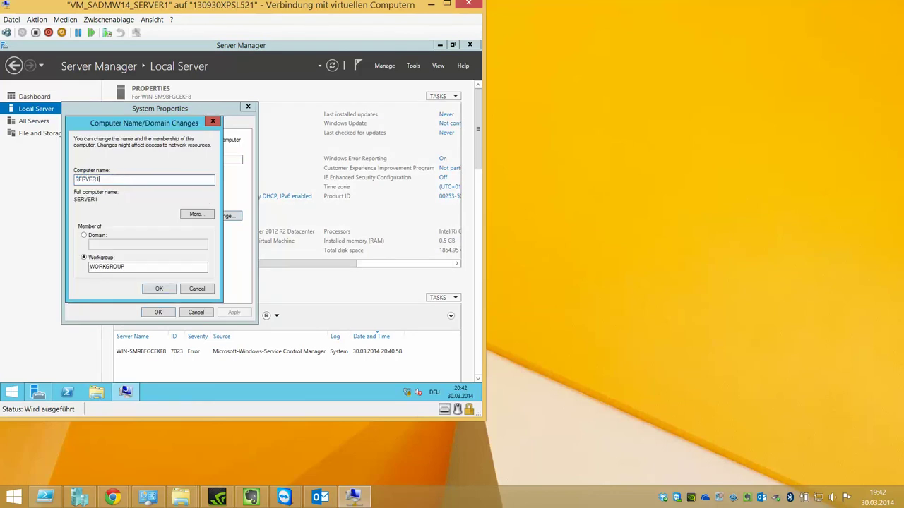
pyautogui.click(168, 291)
pyautogui.click(289, 230)
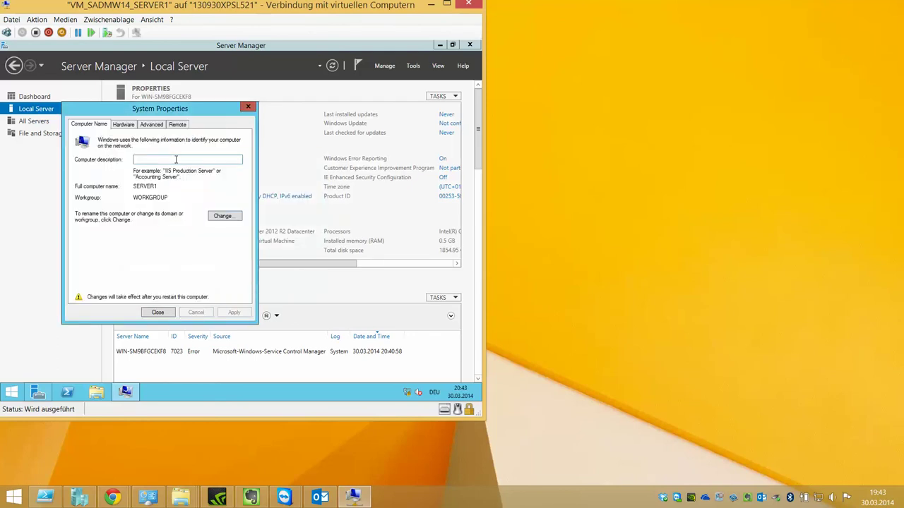
# - Look through the Hardware, Advanced and Remote tabs, close System Properties, and choose Restart Later
pyautogui.click(123, 124)
pyautogui.click(151, 125)
pyautogui.click(177, 124)
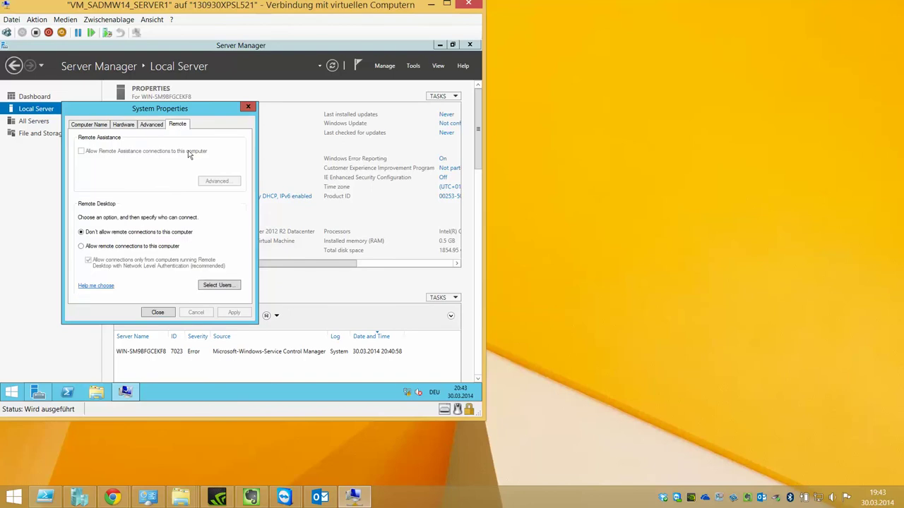
pyautogui.click(167, 312)
pyautogui.click(293, 225)
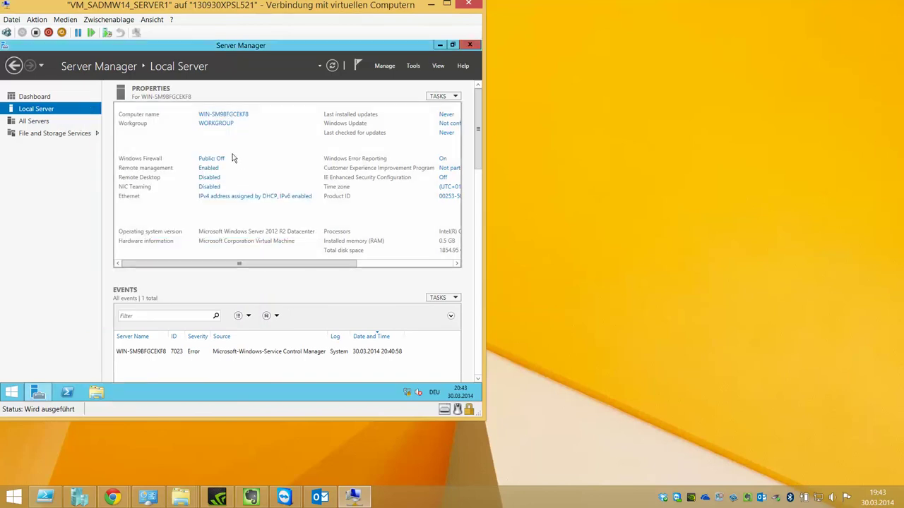
# - Open Windows Firewall maximized and go to its Advanced Security settings
pyautogui.click(211, 158)
pyautogui.click(403, 80)
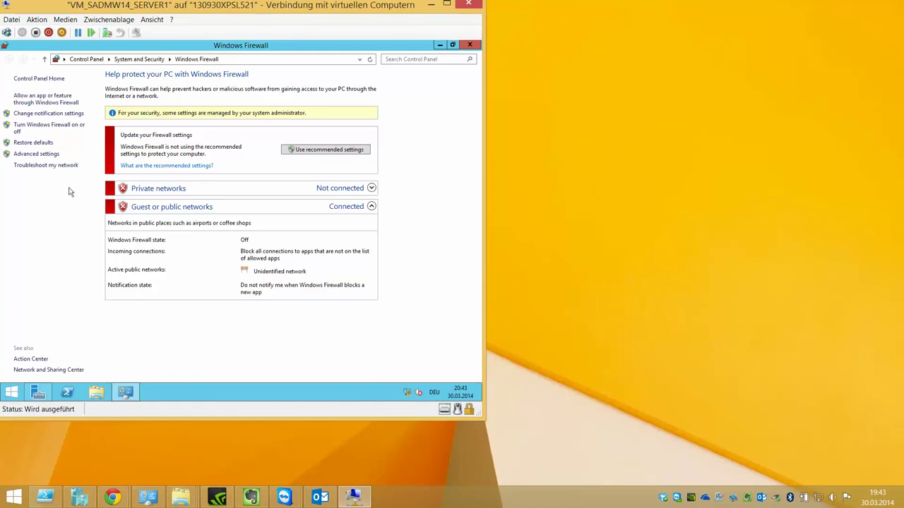
pyautogui.click(43, 155)
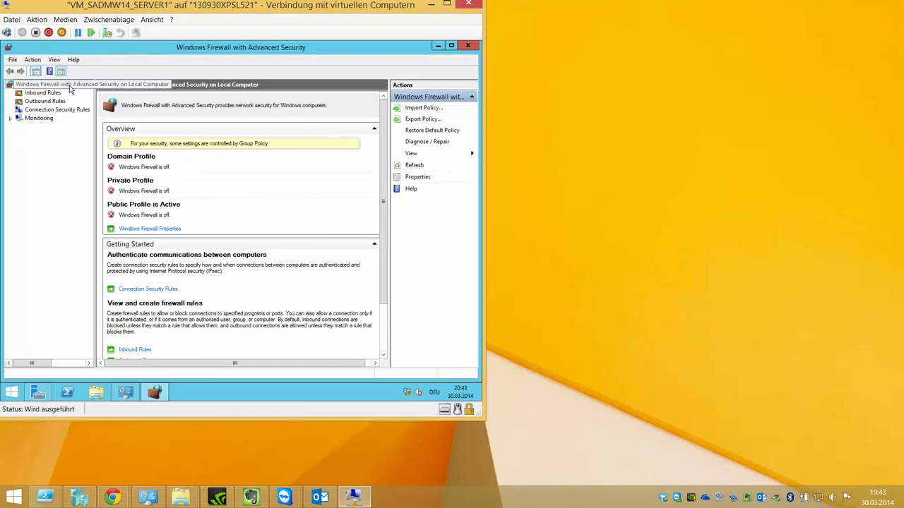
# - Check the Domain, Private and Public profile tabs in firewall properties, cancel, and close the console
pyautogui.click(429, 178)
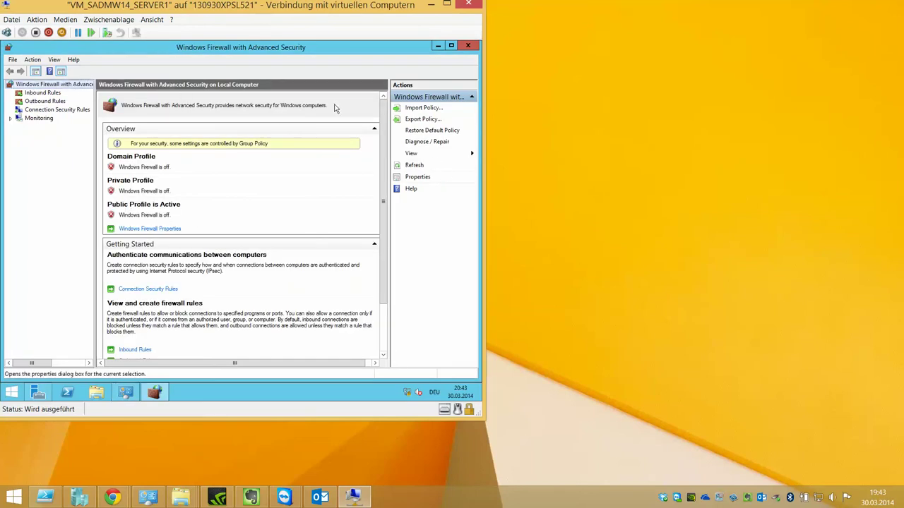
pyautogui.click(209, 131)
pyautogui.click(253, 129)
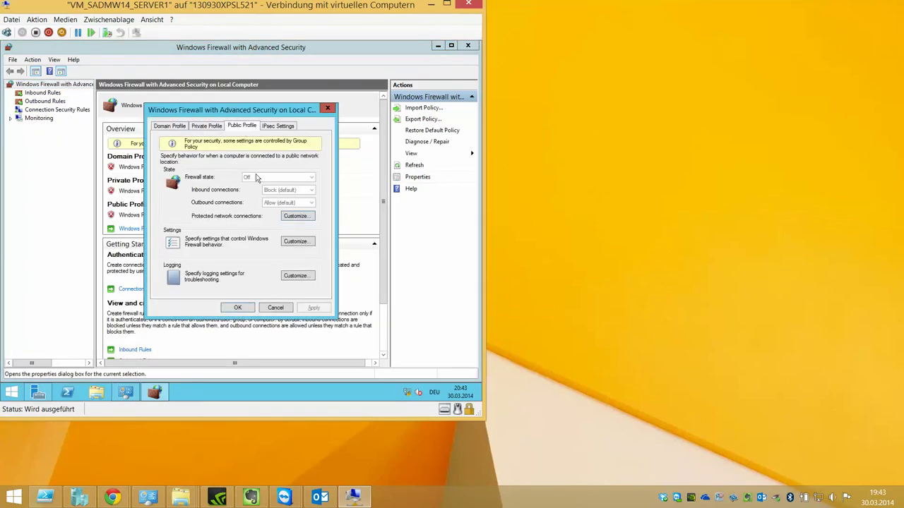
pyautogui.click(207, 126)
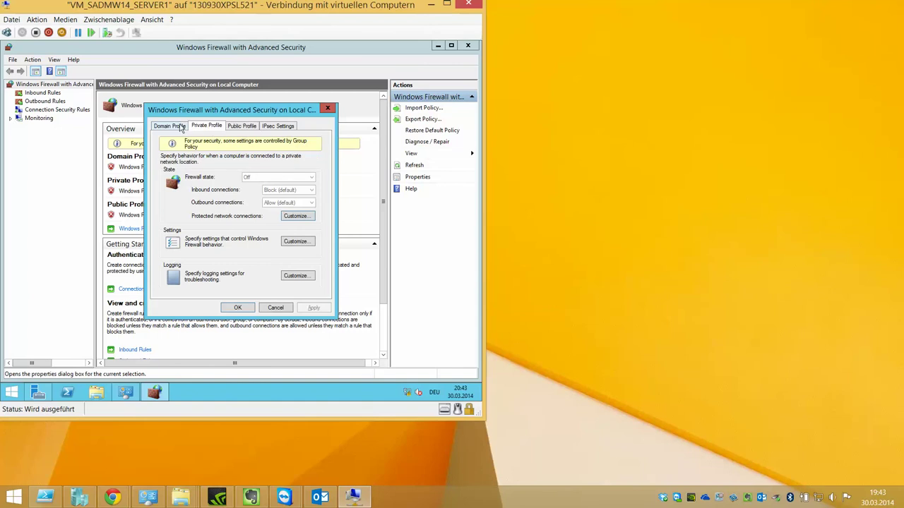
pyautogui.click(174, 126)
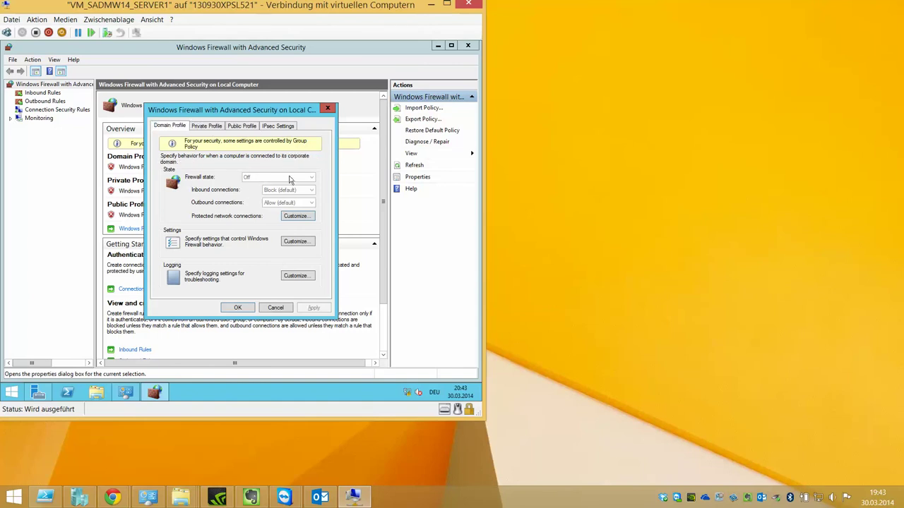
pyautogui.click(274, 308)
pyautogui.click(125, 392)
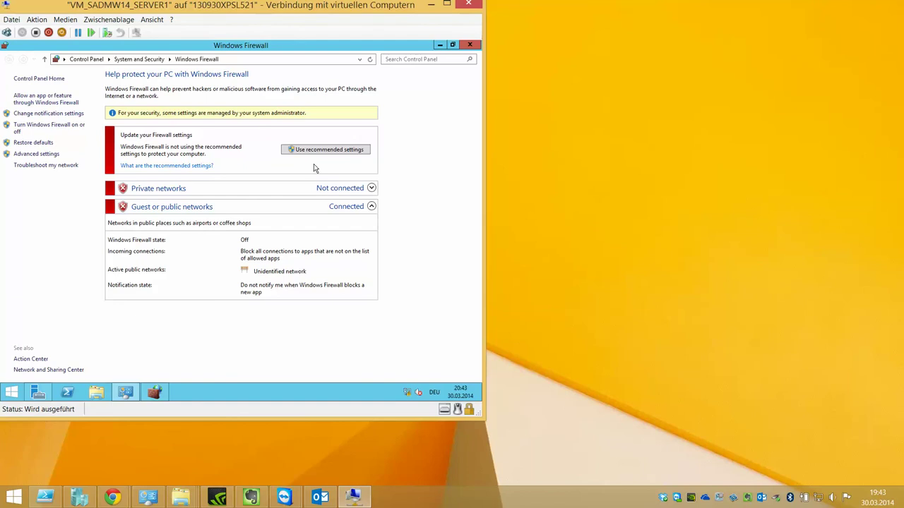
# - Minimize the firewall and confirm IE Enhanced Security Configuration stays Off for administrators and users
pyautogui.click(439, 45)
pyautogui.moveTo(240, 264); pyautogui.dragTo(336, 263)
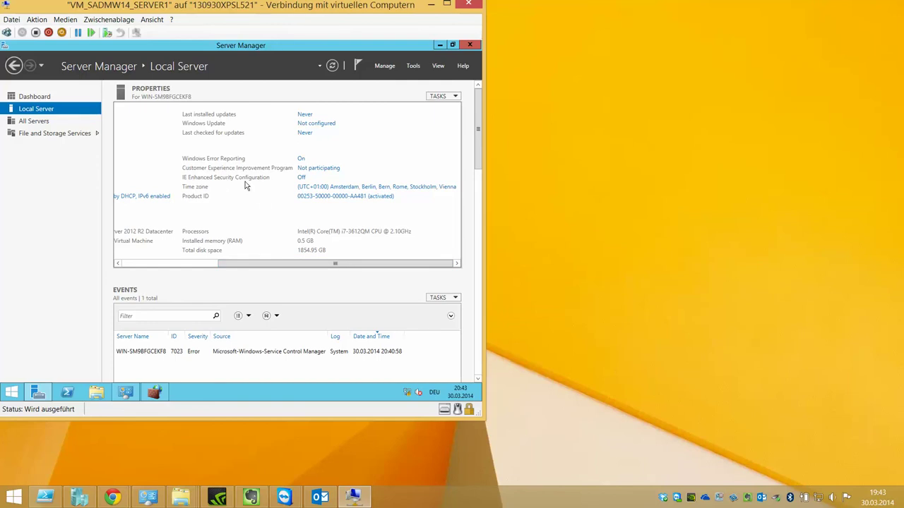
pyautogui.click(300, 178)
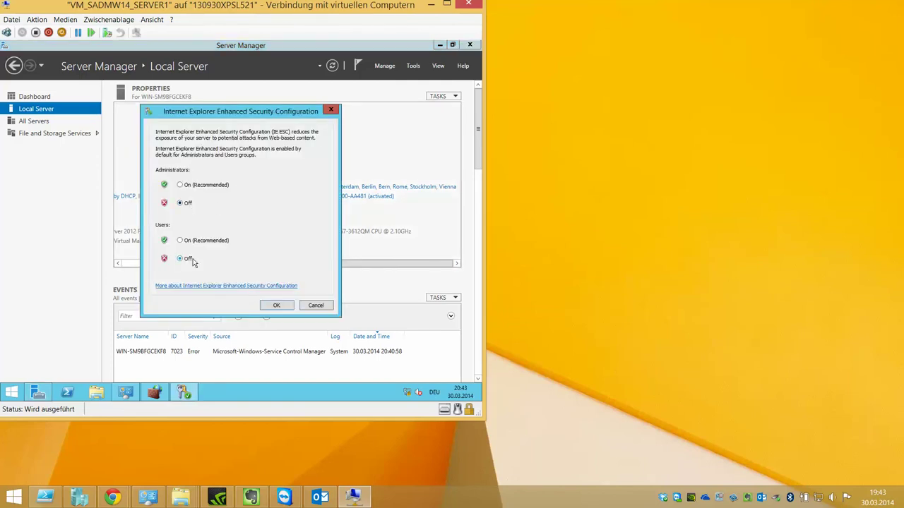
pyautogui.click(278, 305)
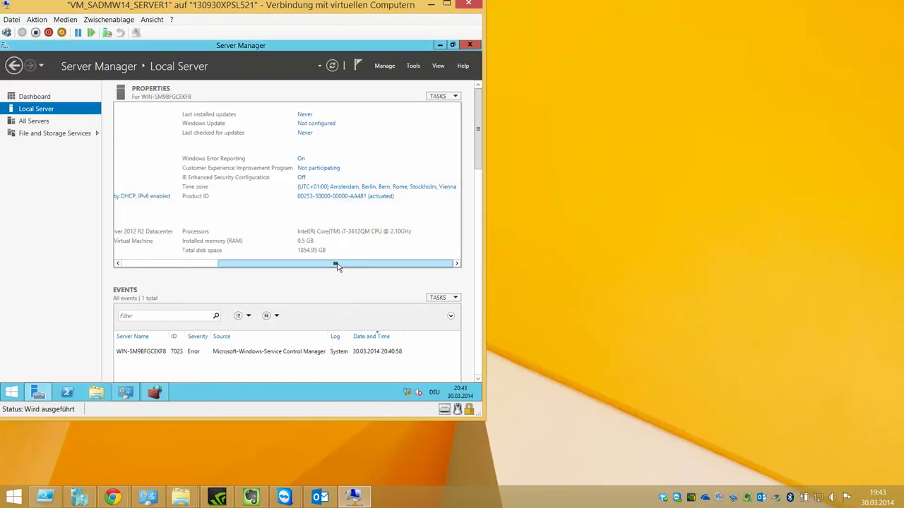
pyautogui.moveTo(336, 264); pyautogui.dragTo(185, 272)
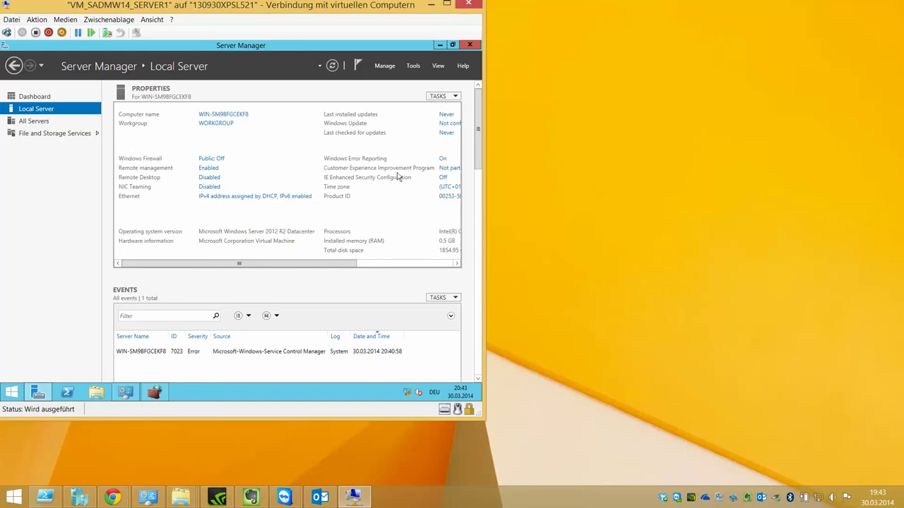
# - Open the Ethernet adapter's properties and turn off IPv6
pyautogui.click(224, 196)
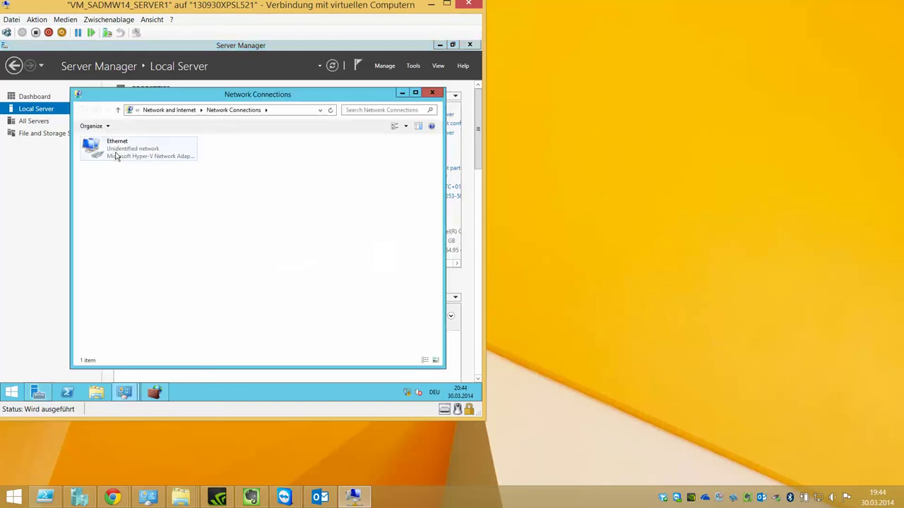
pyautogui.rightClick(116, 152)
pyautogui.click(145, 238)
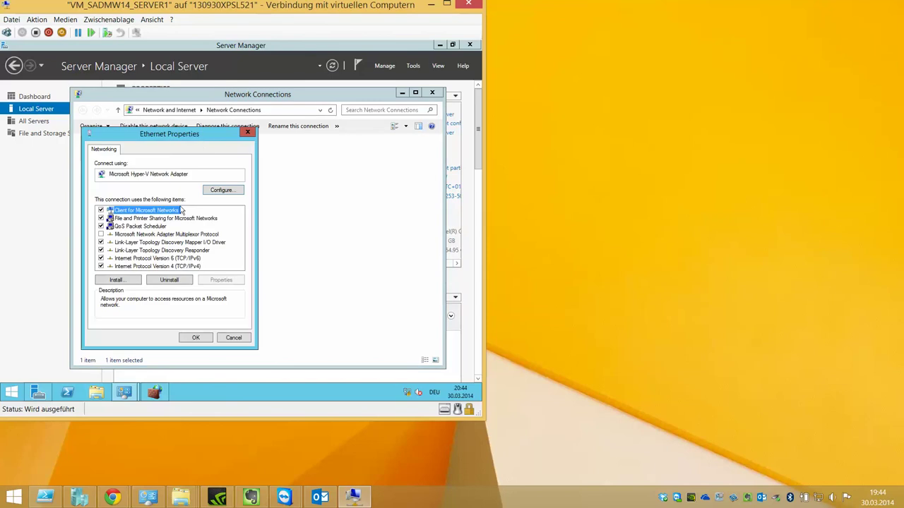
pyautogui.click(101, 258)
pyautogui.click(121, 259)
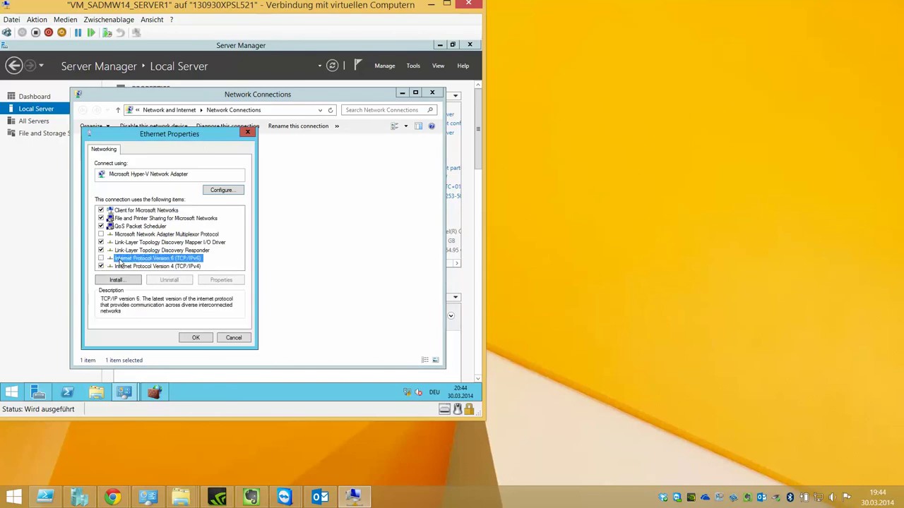
# - Give Ethernet static IPv4 192.168.1.1, mask 255.255.255.0, DNS 192.168.1.1, and confirm
pyautogui.doubleClick(183, 266)
pyautogui.click(176, 239)
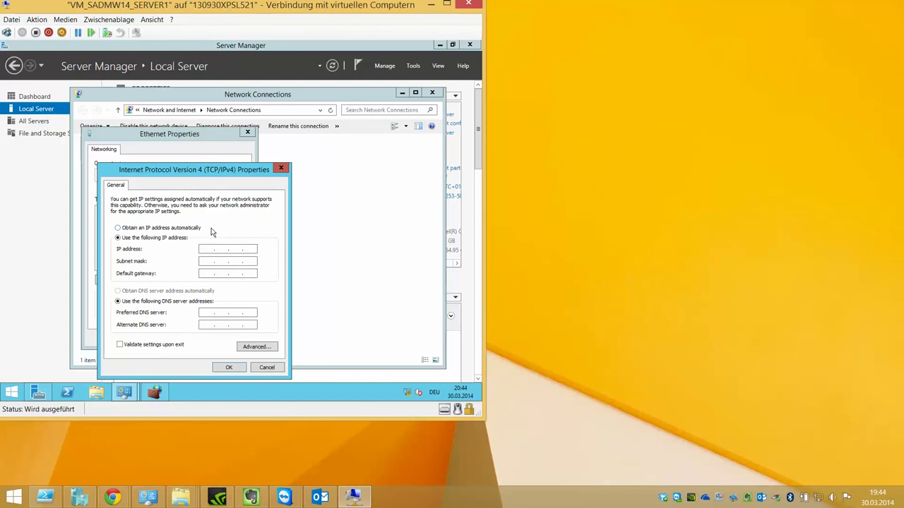
pyautogui.write('192 . 168 . 1 . 1')
pyautogui.press('Tab')
pyautogui.press('Tab')
pyautogui.press('Tab')
pyautogui.press('Tab')
pyautogui.write('192 . 168')
pyautogui.click(228, 368)
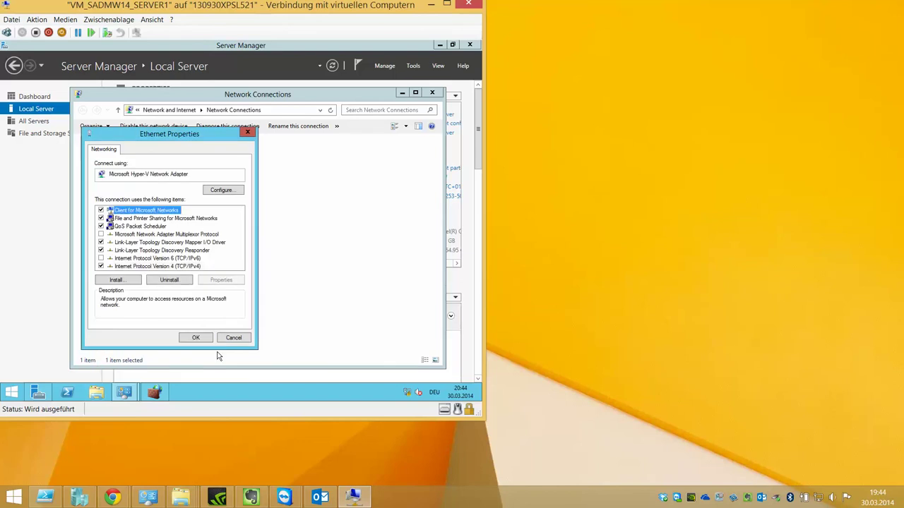
pyautogui.click(200, 338)
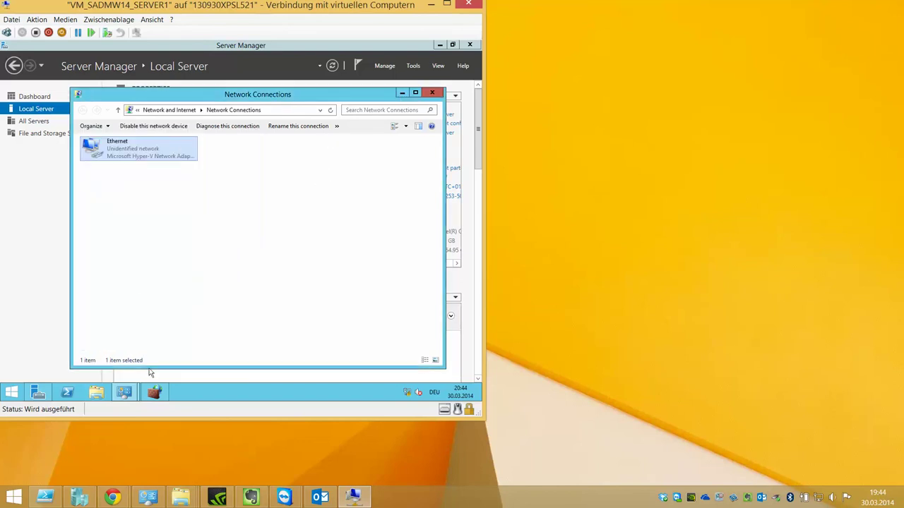
# - Check the Ethernet status details, then close the status and Network Connections windows
pyautogui.rightClick(134, 145)
pyautogui.click(158, 162)
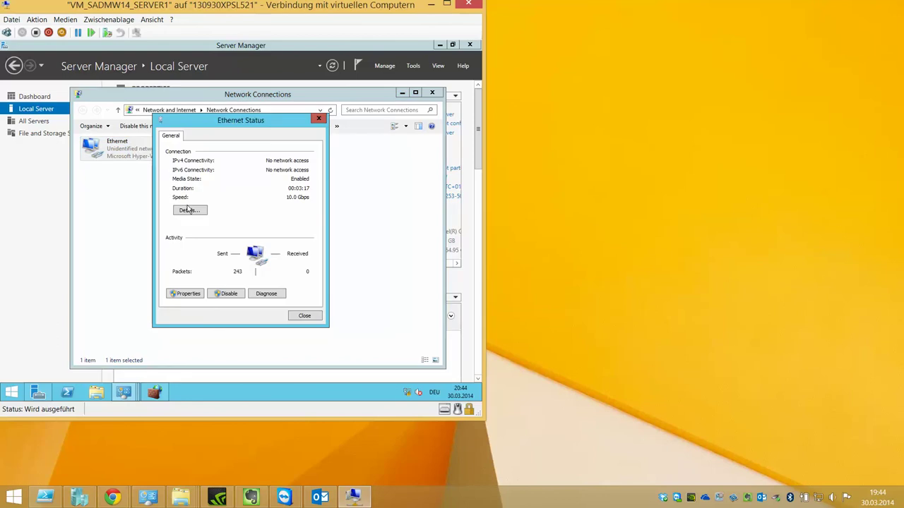
pyautogui.click(189, 211)
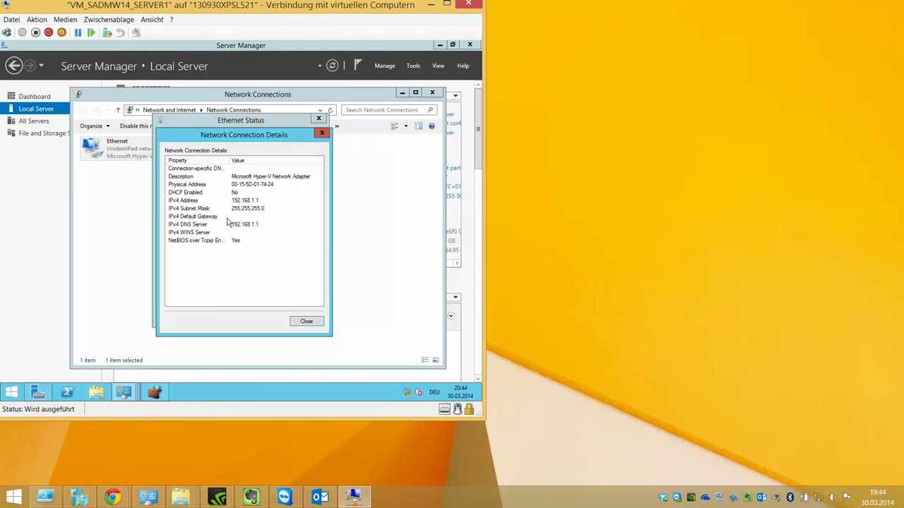
pyautogui.click(311, 326)
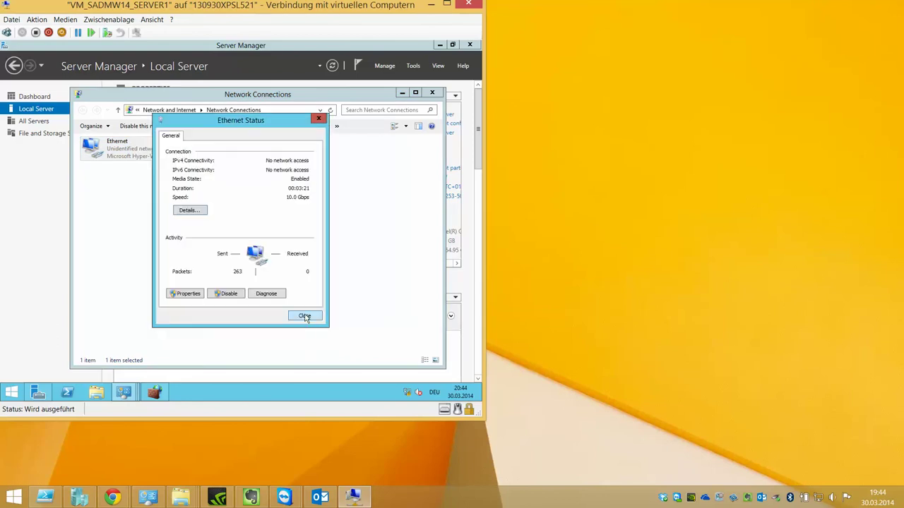
pyautogui.click(305, 319)
pyautogui.click(432, 92)
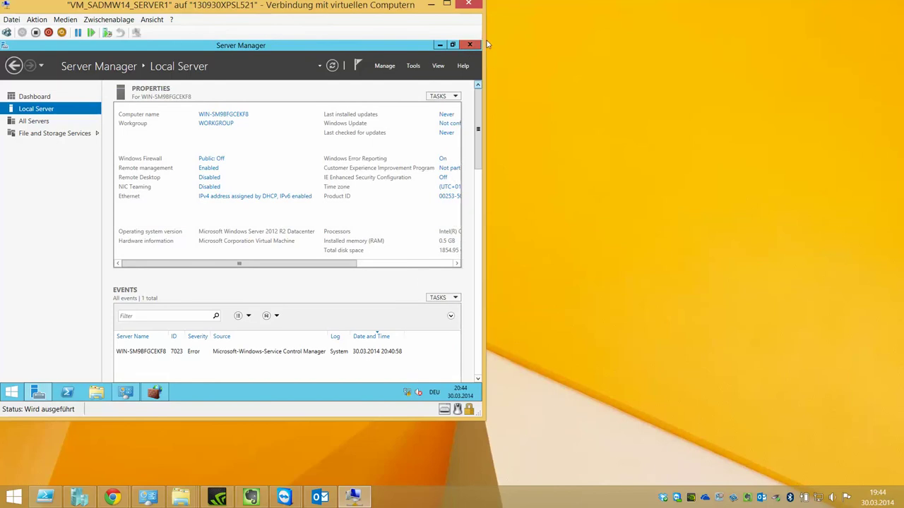
# - Restart the server from the charms Settings power options, confirming with a reason
pyautogui.moveTo(481, 41)
pyautogui.click(461, 268)
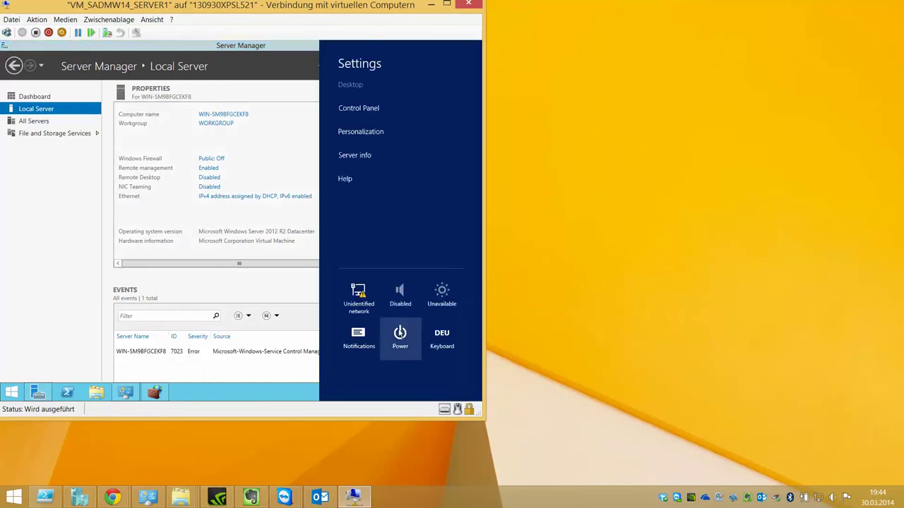
pyautogui.click(400, 332)
pyautogui.click(401, 287)
pyautogui.click(448, 300)
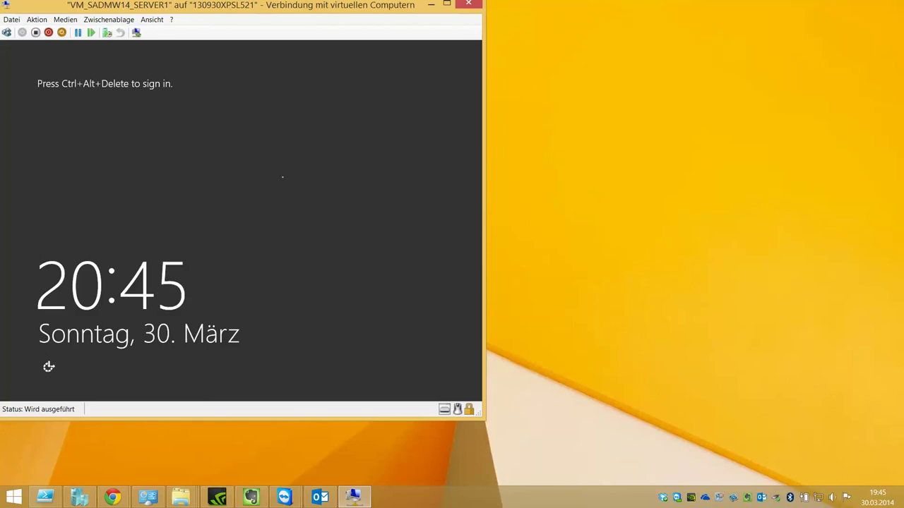
# - Send Ctrl+Alt+Delete and enter the Administrator password to sign in
pyautogui.click(6, 32)
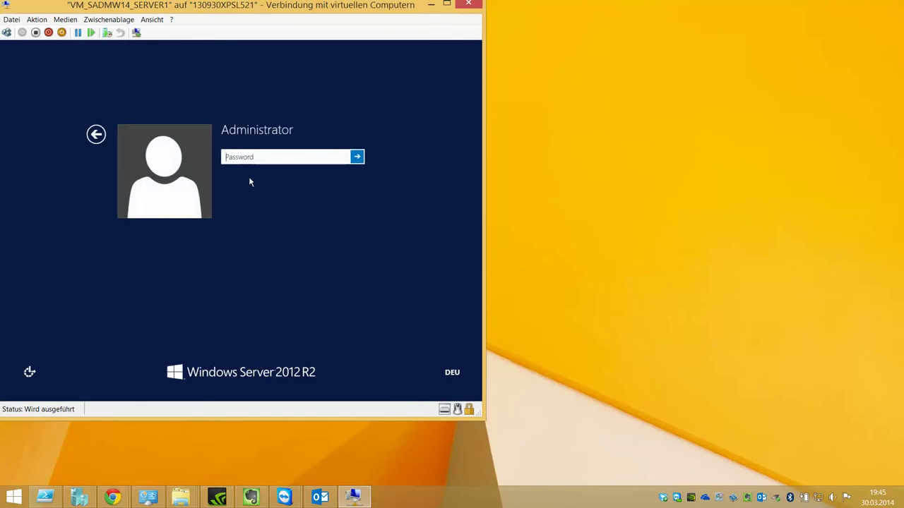
pyautogui.write('Pa$$w0rd')
pyautogui.press('Return')
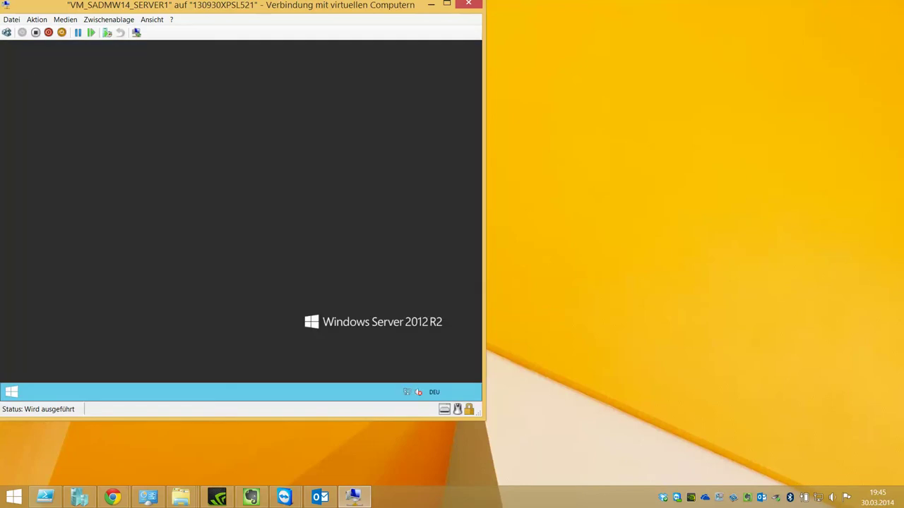
pyautogui.click(668, 246)
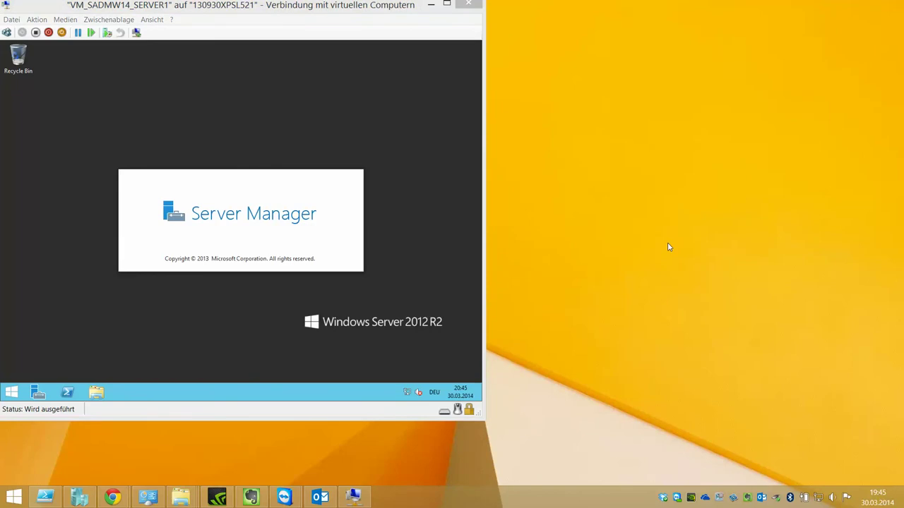